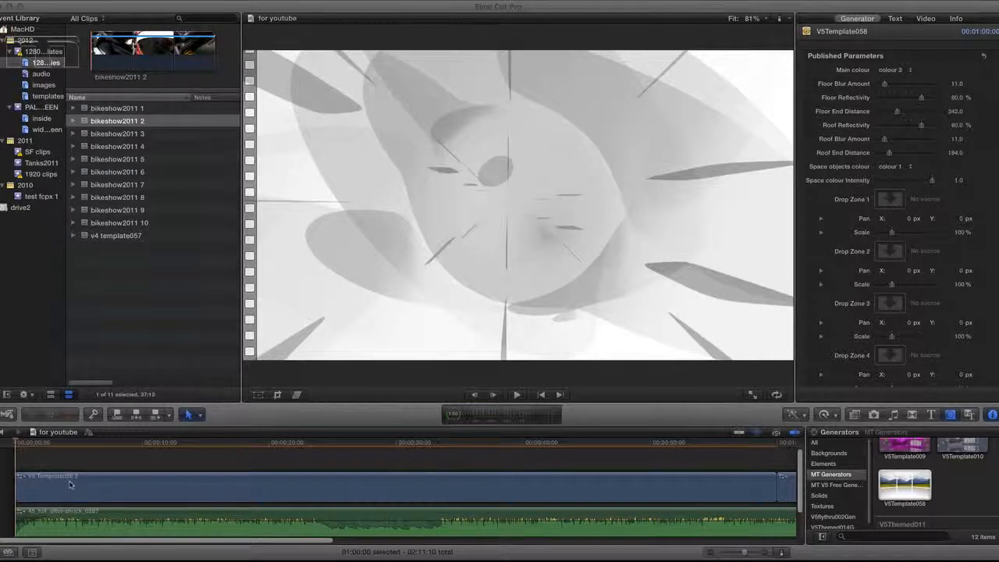
Play the opening template clip from the start of the timeline and scrub ahead to its title section
click(38, 447)
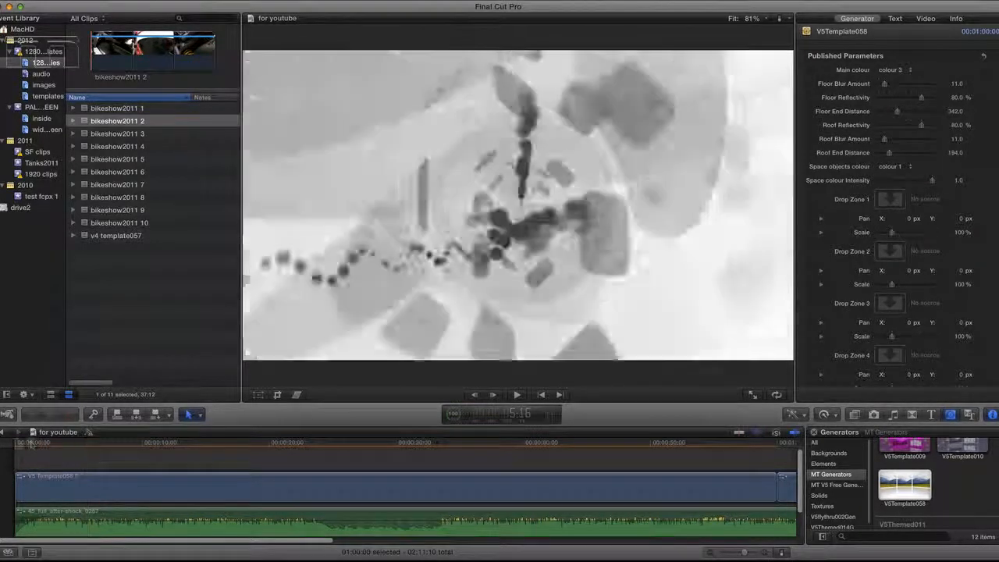
key(space)
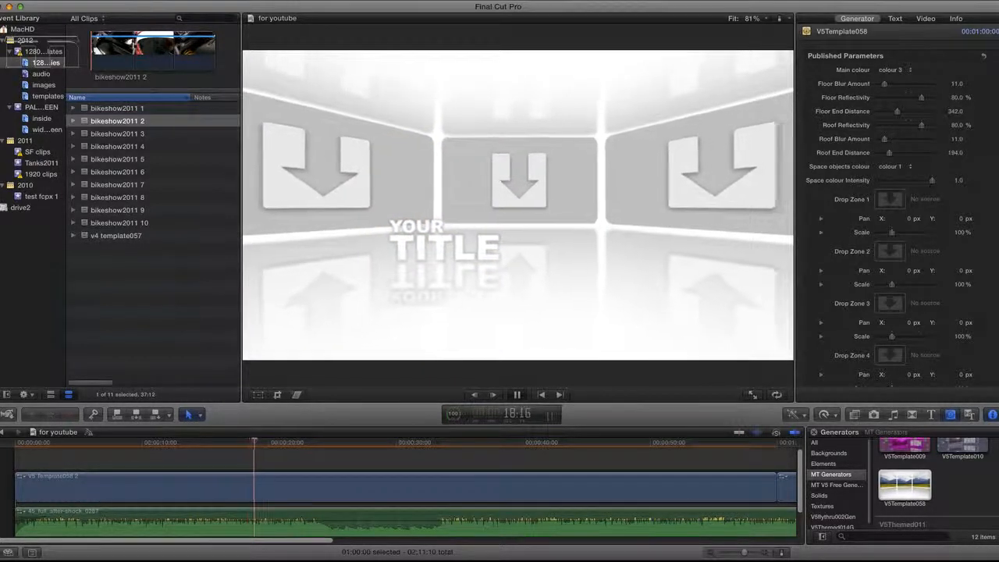
key(space)
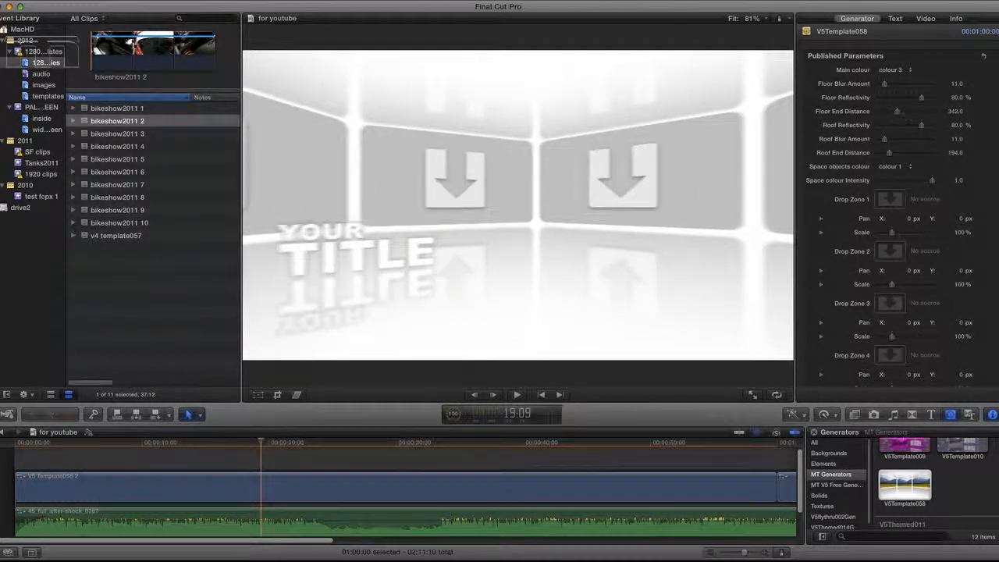
key(Home)
key(space)
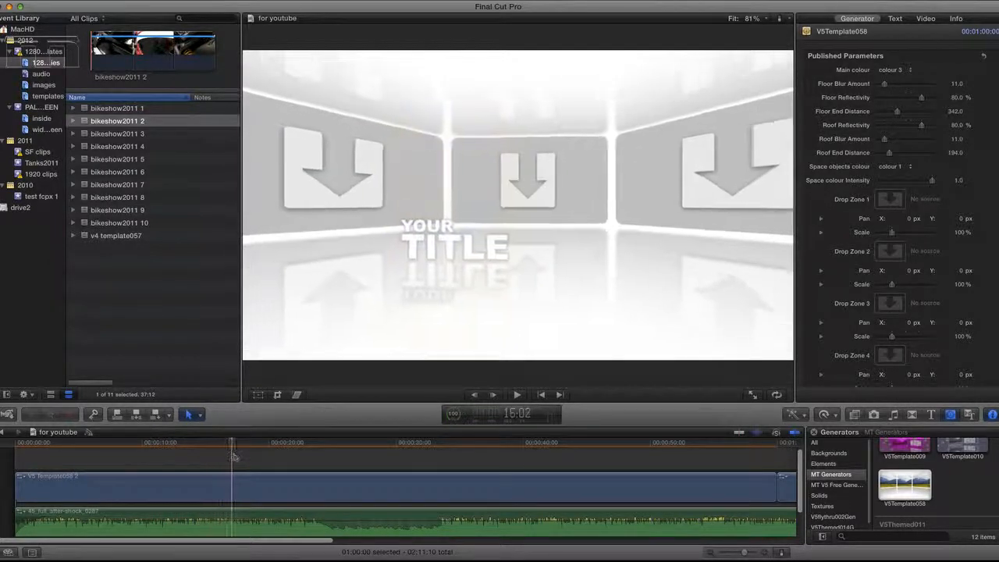
drag(233, 454, 312, 462)
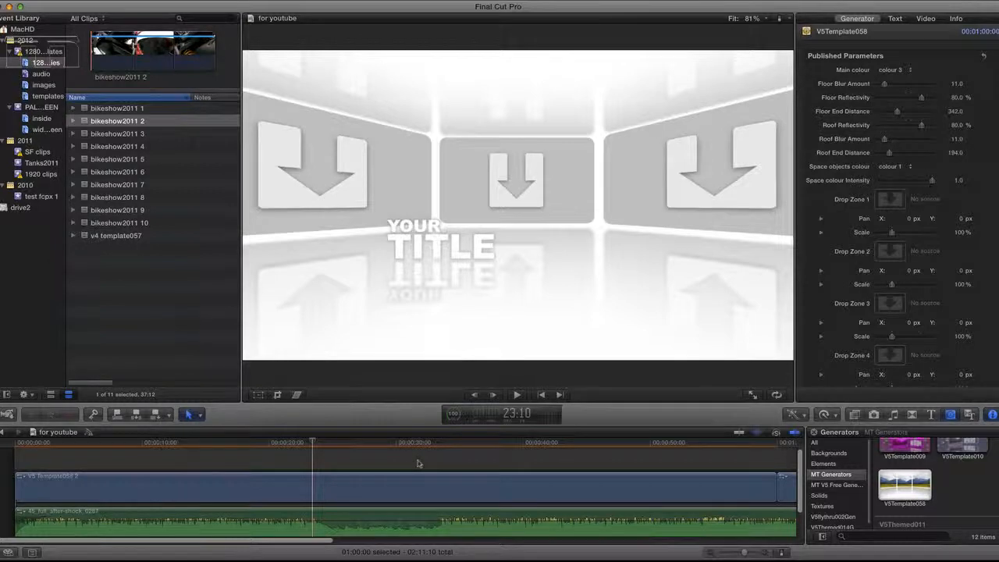
Review the V5Template058 generator clip at the end of the timeline at several points, stopping at 1:37:12
scroll(417, 463, right, 15)
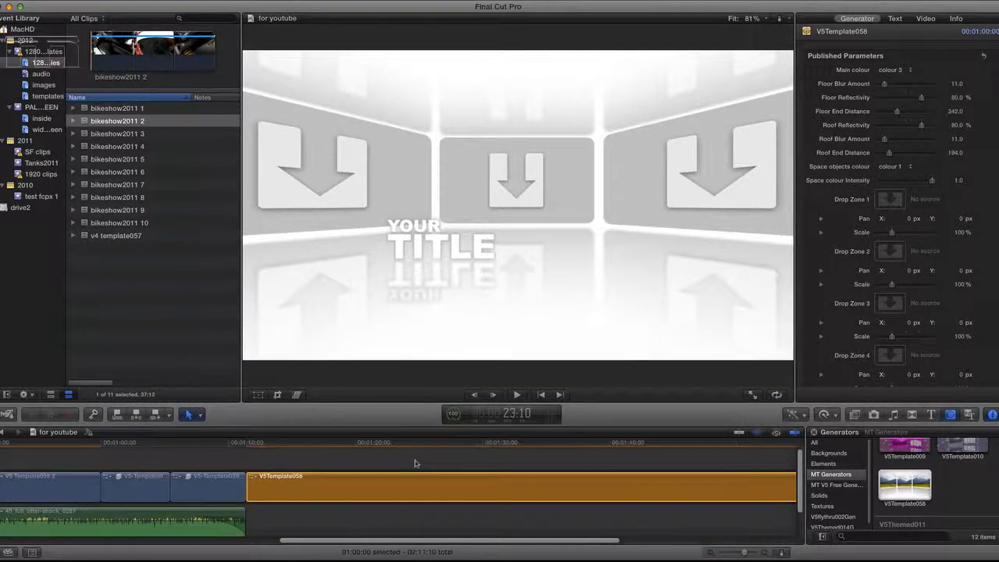
scroll(415, 464, right, 10)
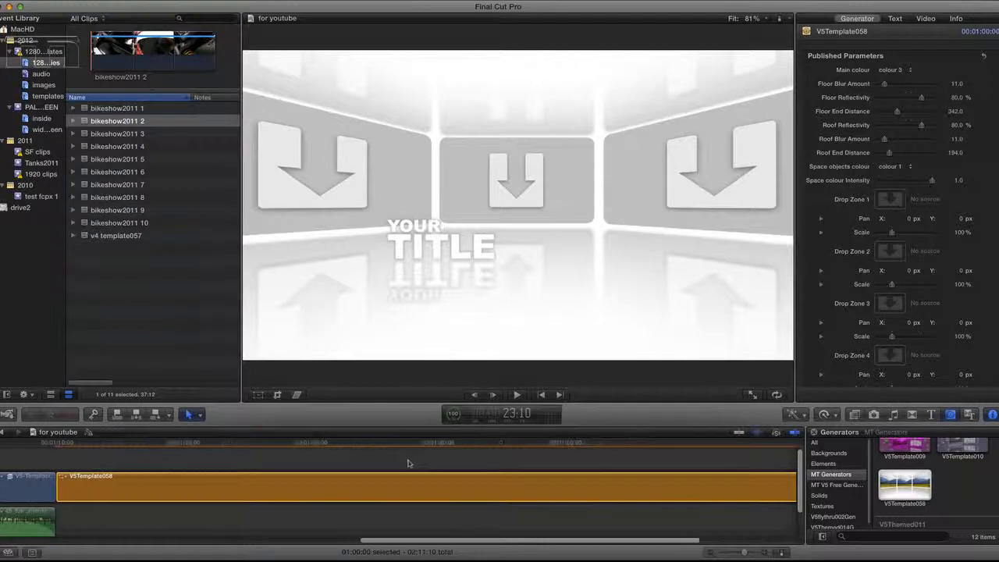
scroll(407, 464, right, 2)
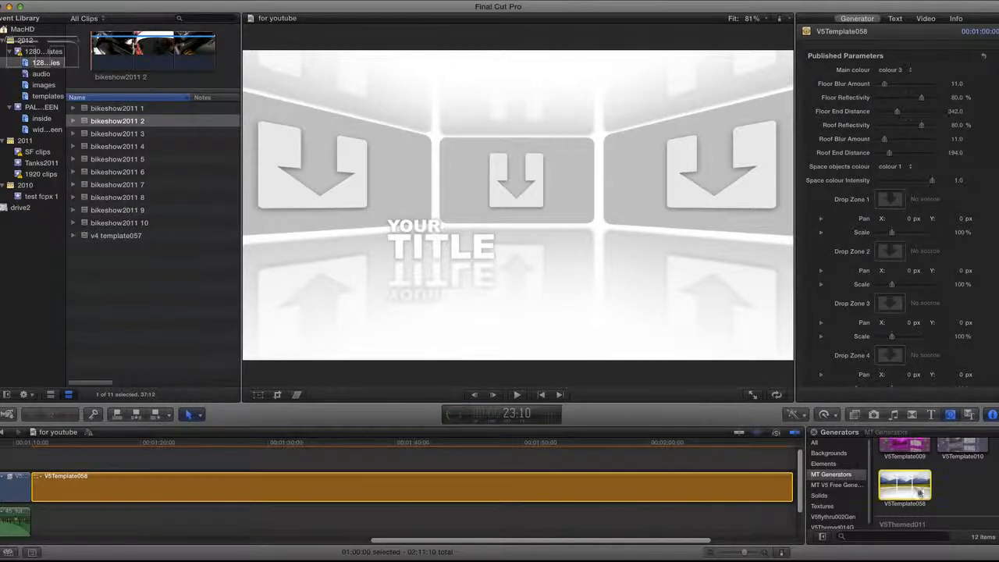
click(904, 488)
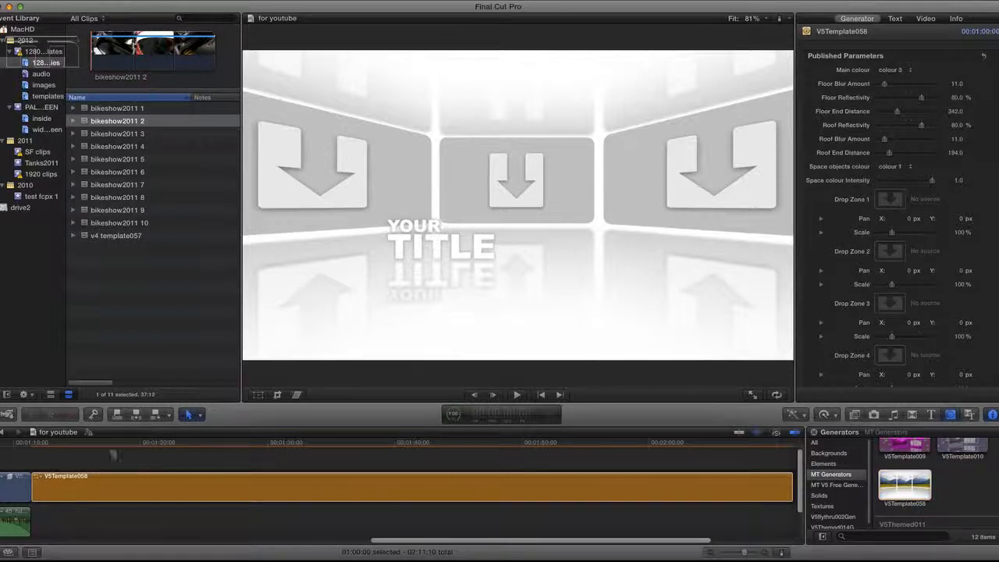
click(102, 445)
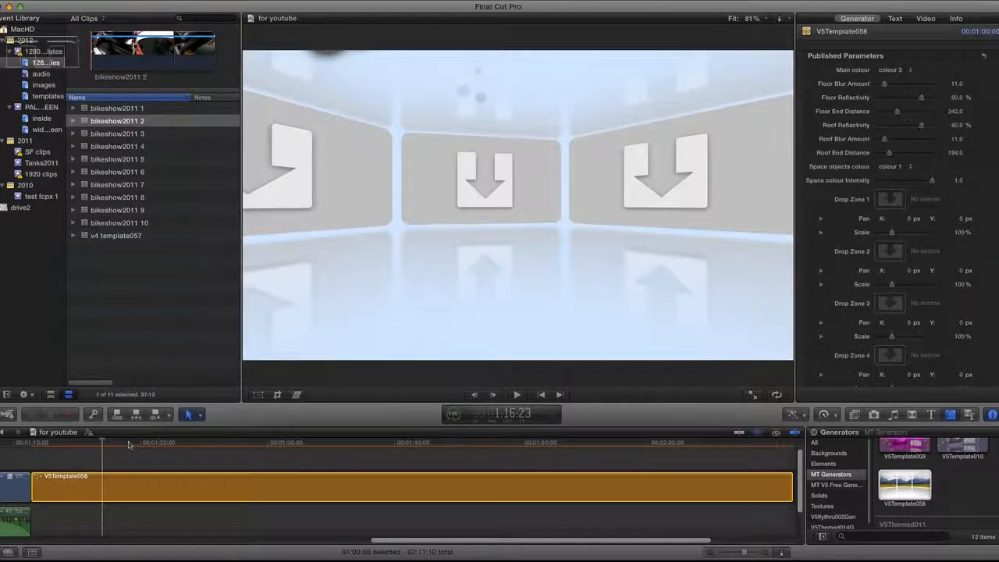
click(59, 443)
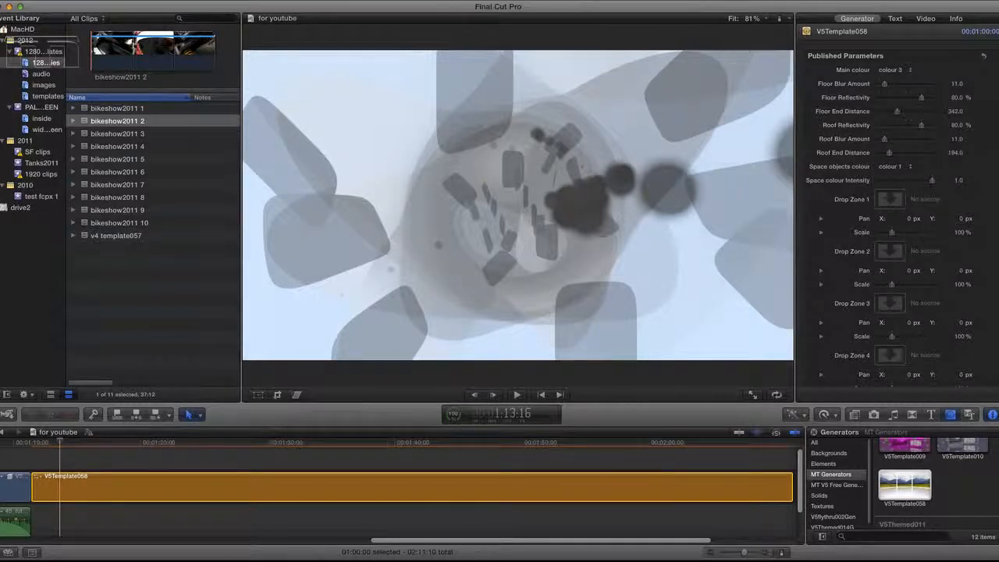
drag(126, 444, 186, 443)
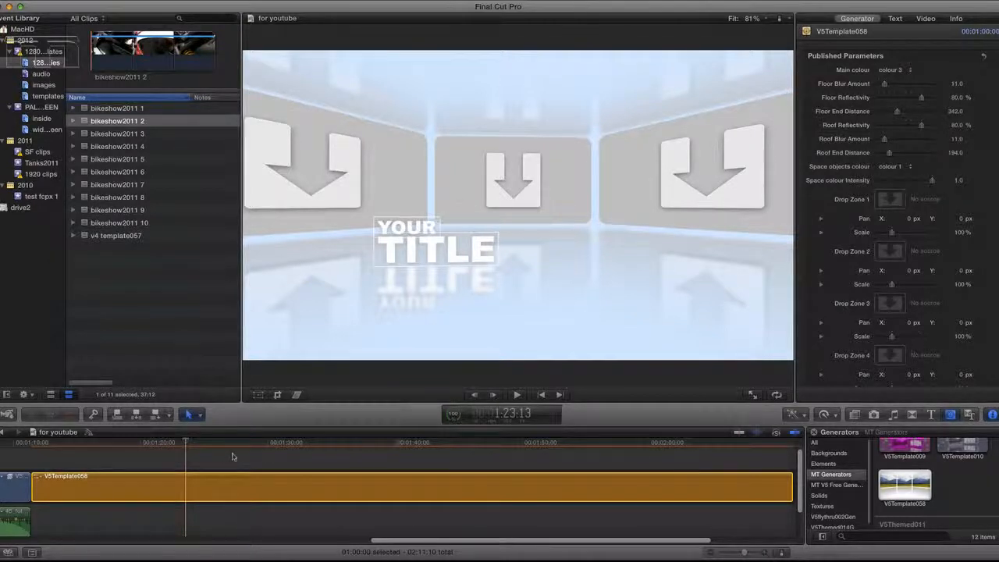
click(360, 492)
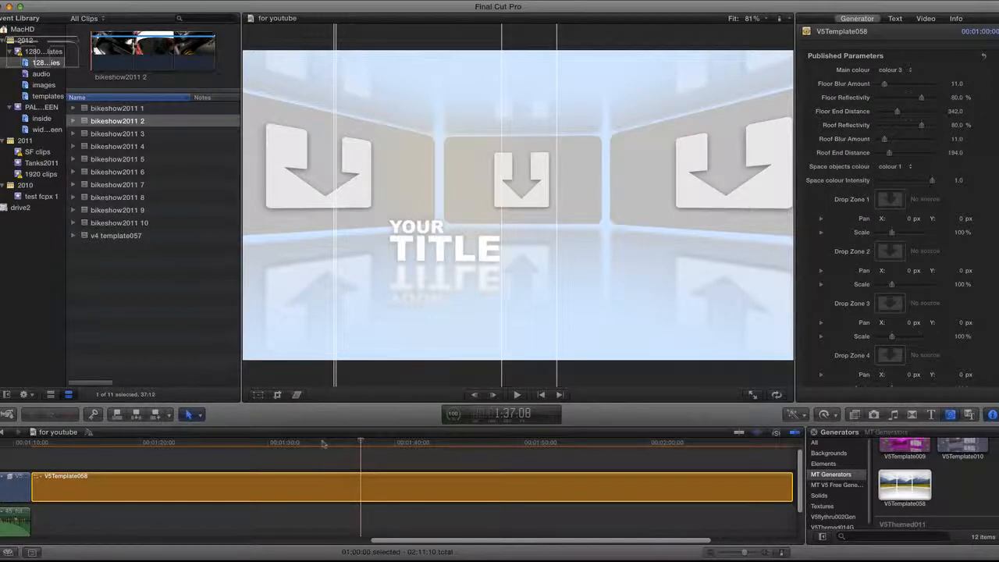
drag(324, 444, 363, 447)
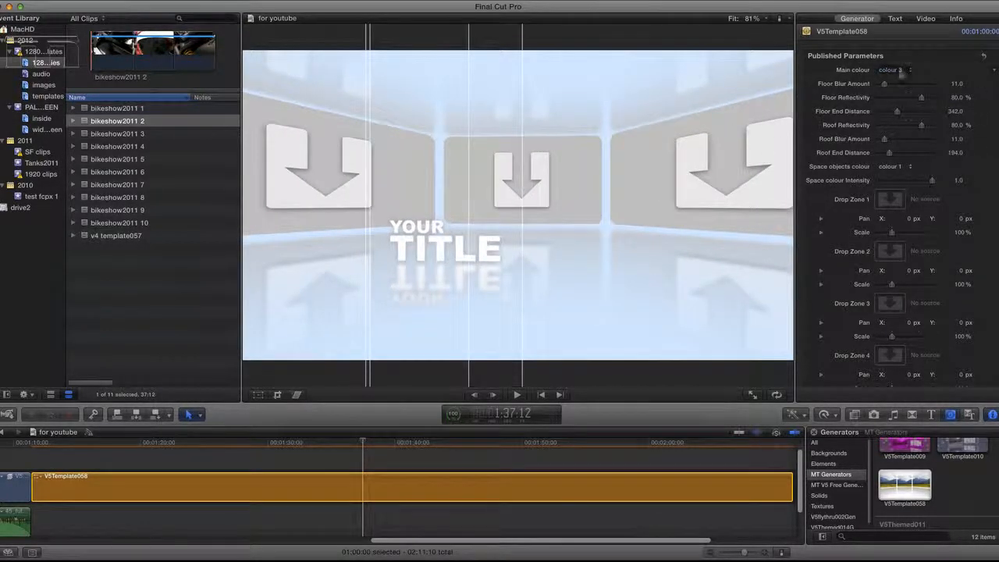
Try Main colour options 1 to 3 on V5Template058, then choose colour 4 and set Floor Blur Amount to 24
click(900, 70)
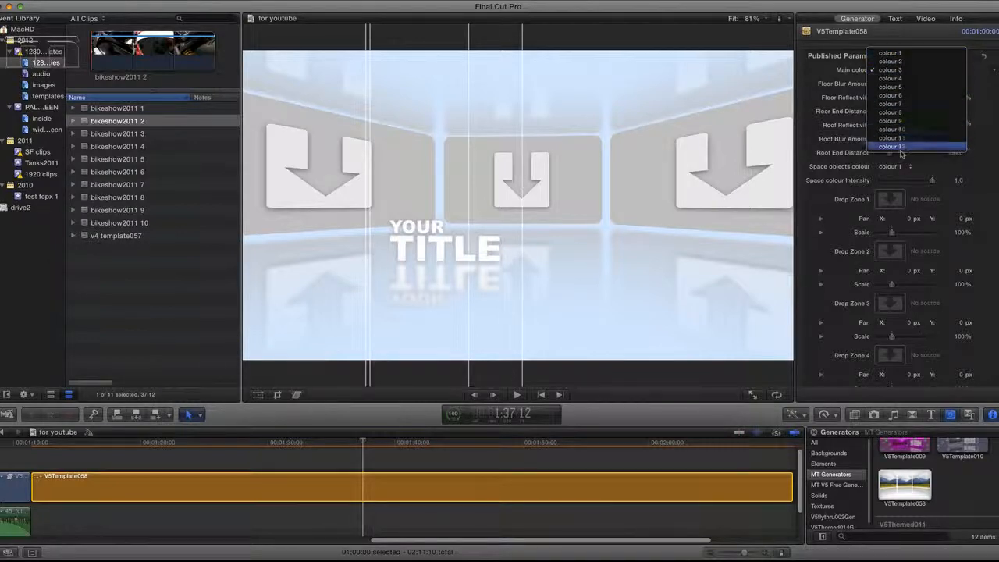
click(897, 53)
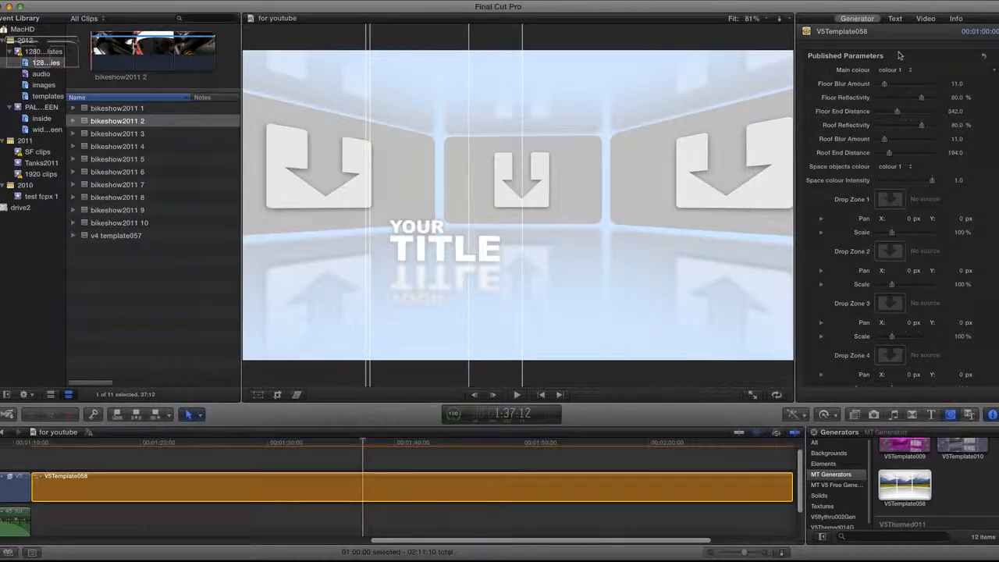
click(897, 70)
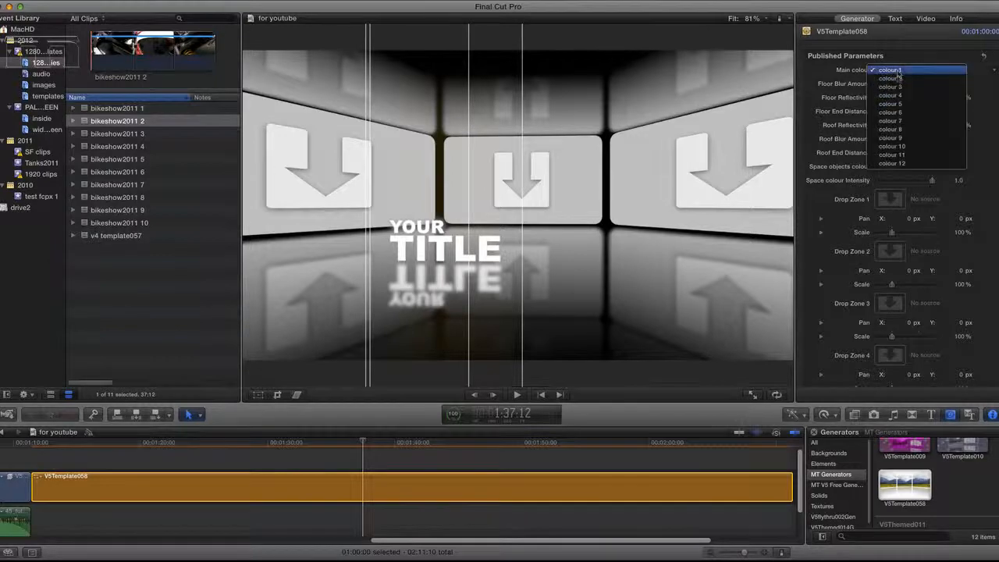
click(897, 82)
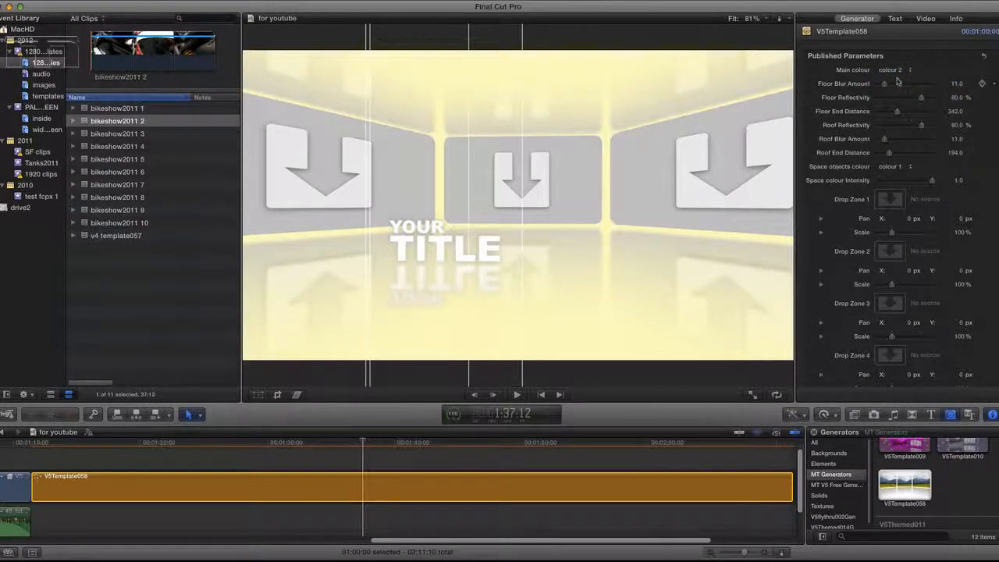
click(897, 70)
click(899, 81)
click(897, 70)
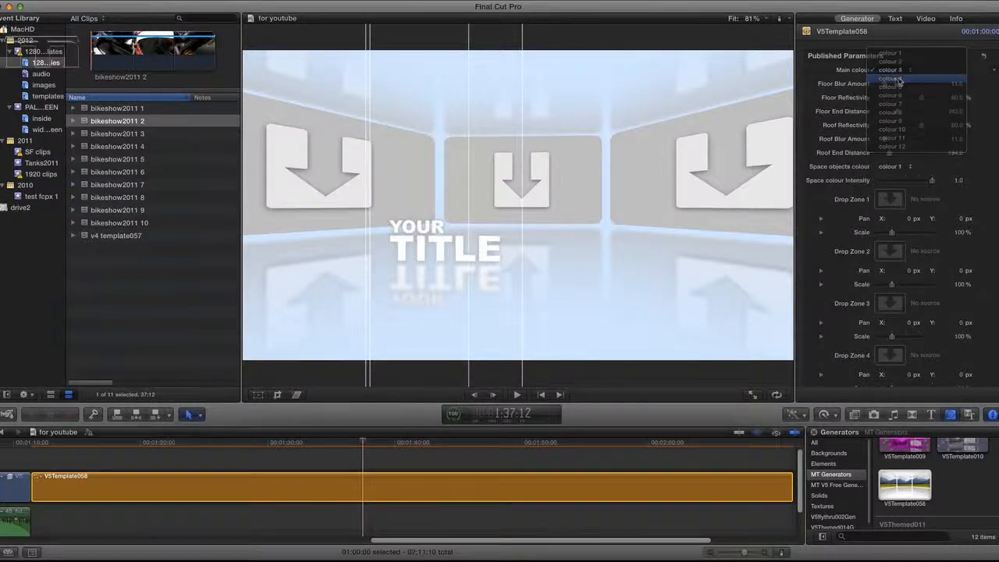
click(898, 82)
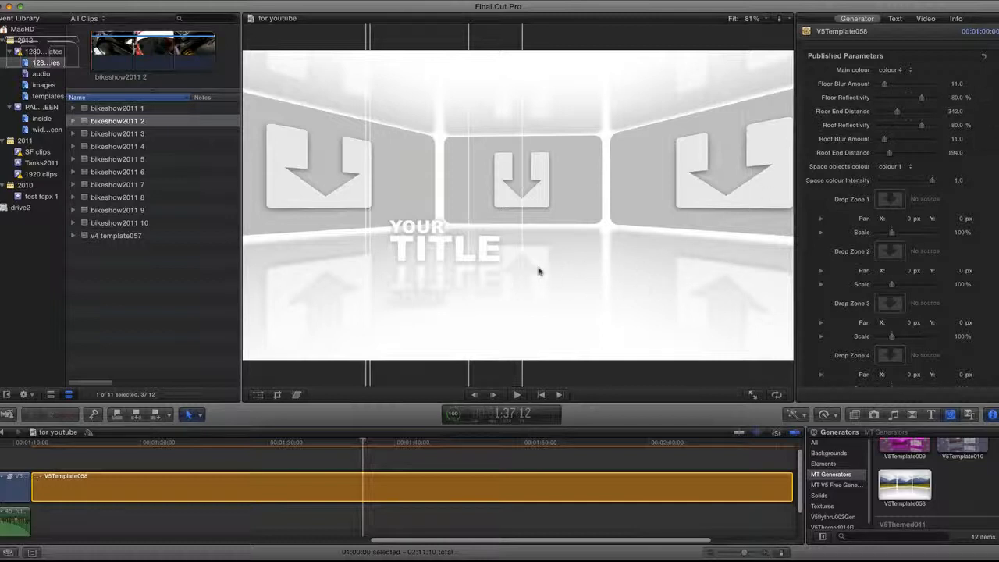
mouse_move(884, 84)
mouse_down()
mouse_move(898, 89)
mouse_move(876, 87)
mouse_up()
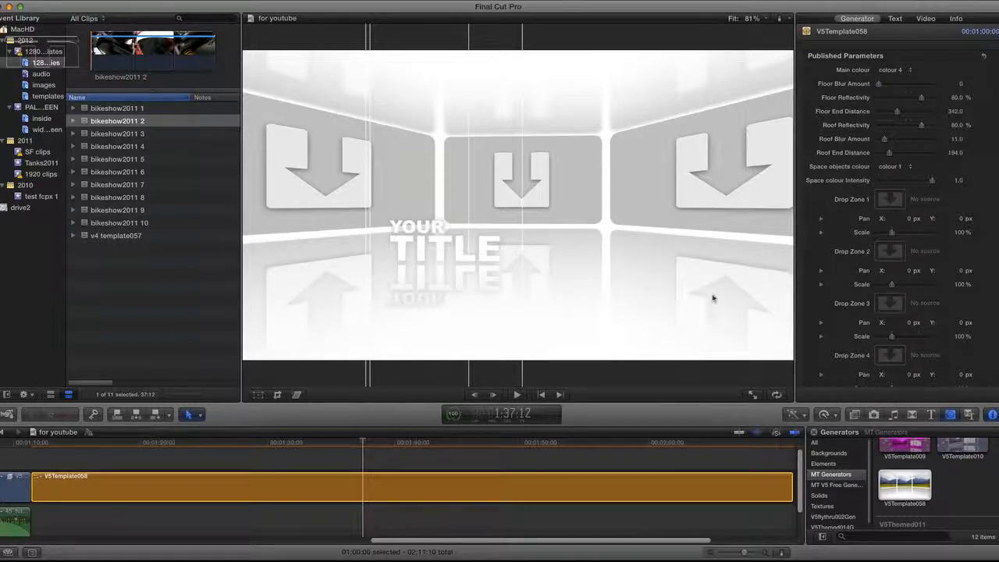
drag(879, 83, 890, 86)
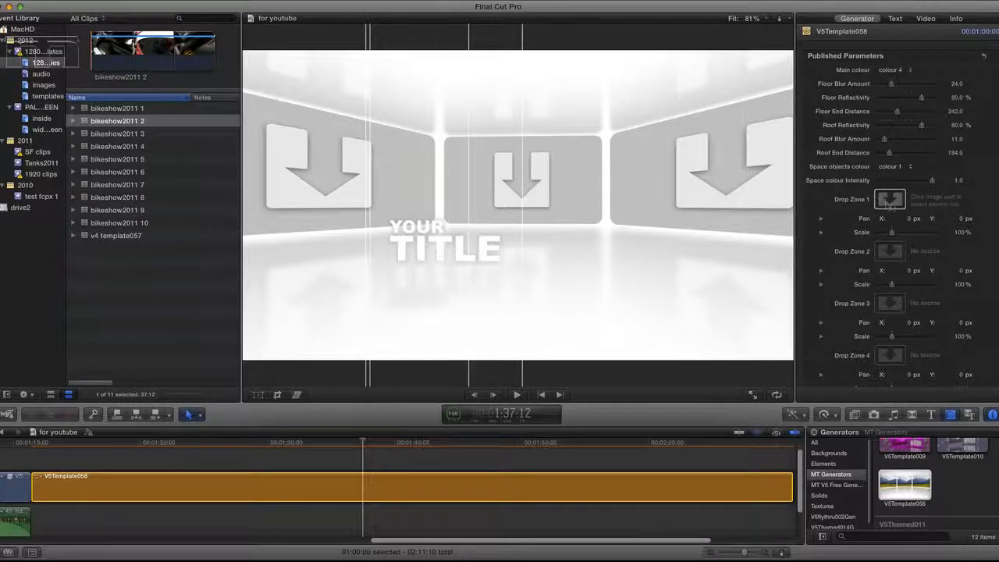
Fill Drop Zone 1 with the bikeshow2011 1 clip and frame it at 134 % scale with Pan X at -13.7 px
click(891, 201)
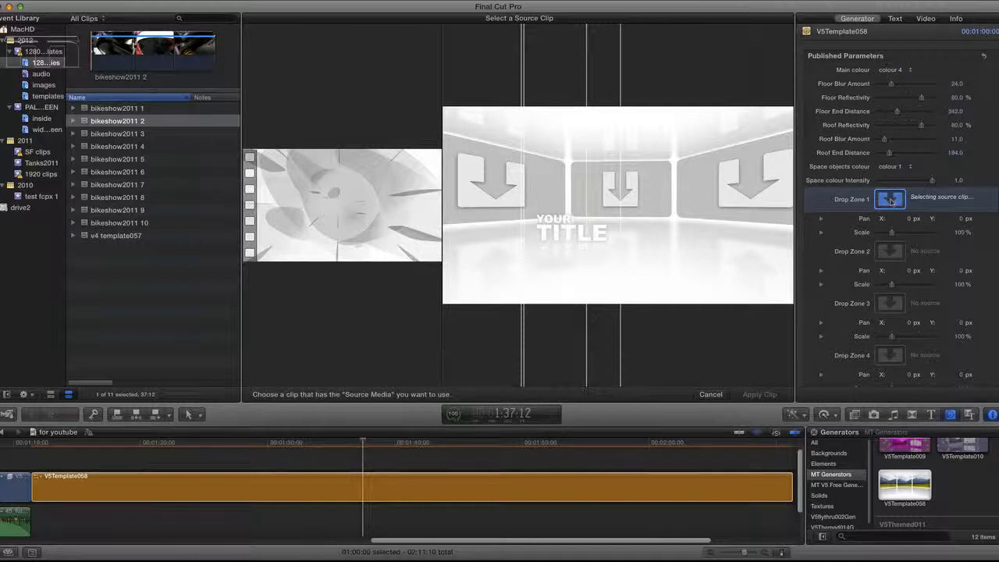
click(114, 110)
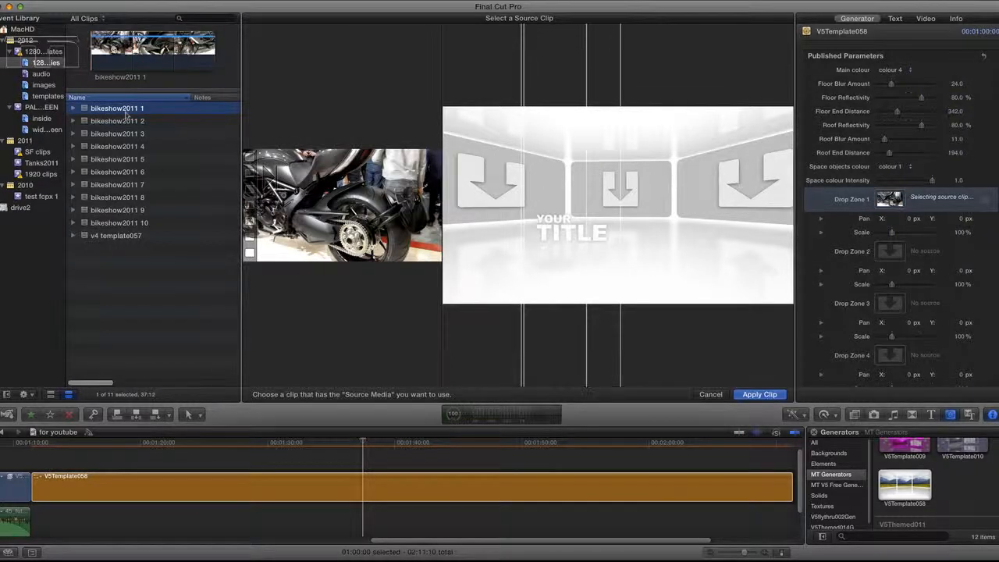
click(759, 395)
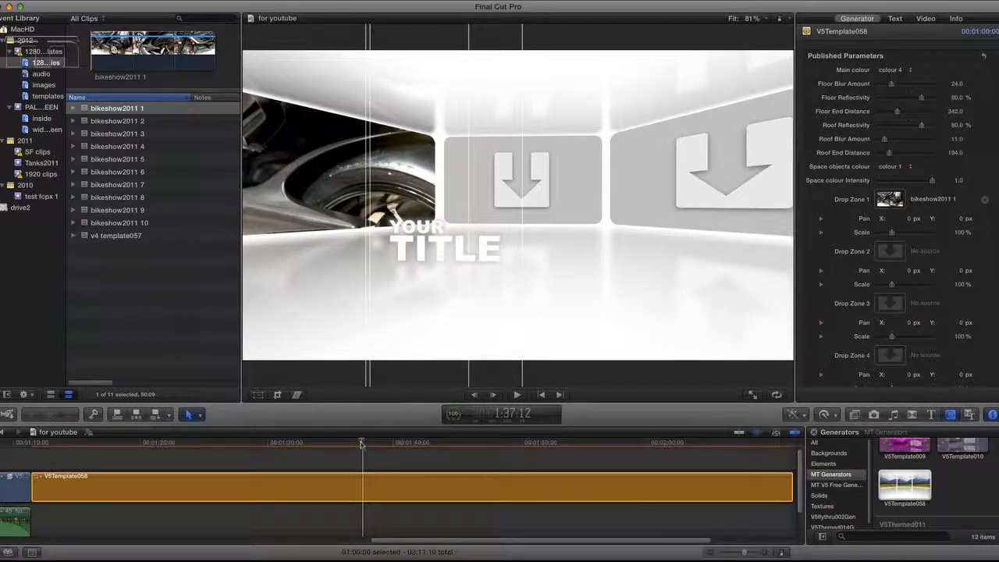
drag(362, 444, 286, 442)
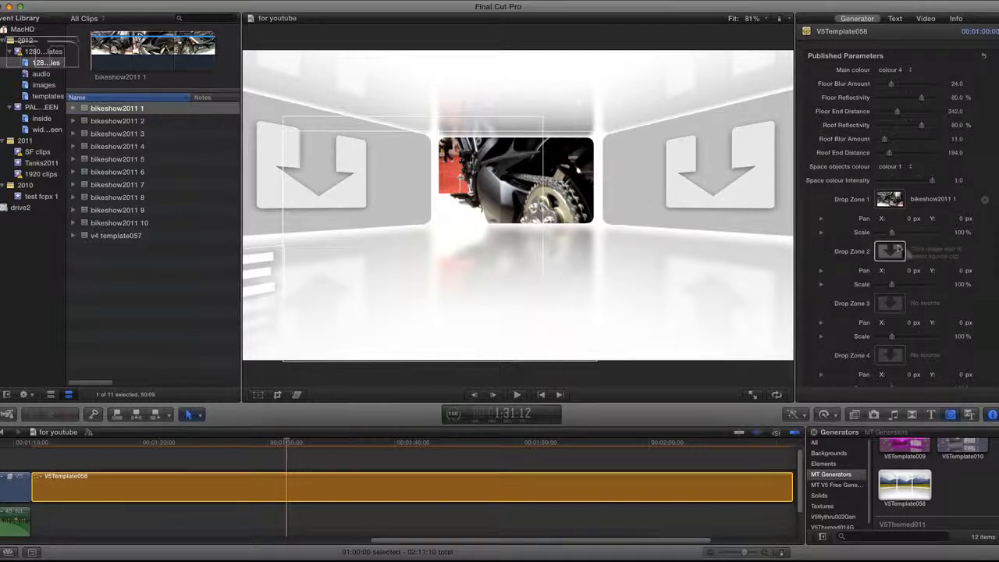
drag(894, 236, 901, 219)
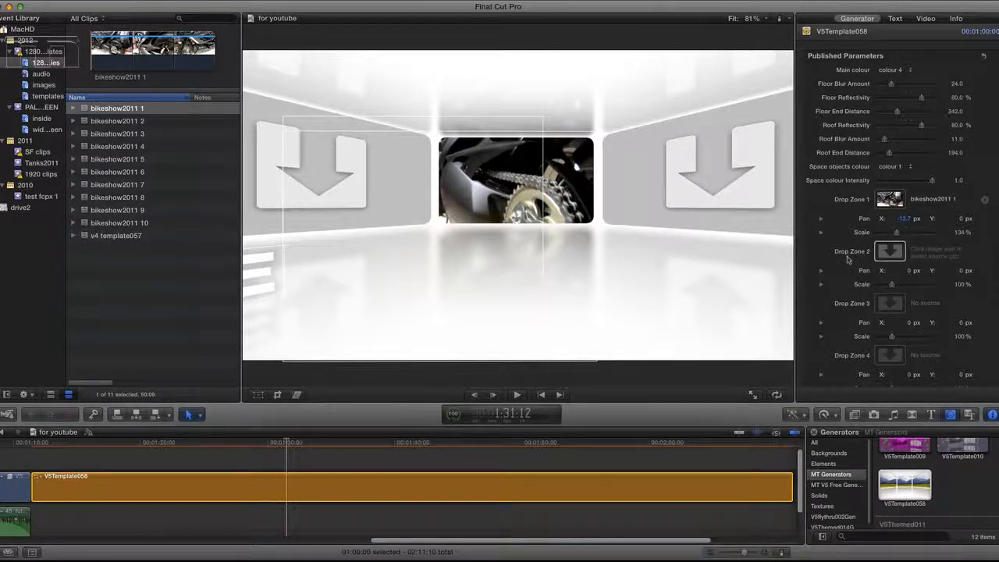
Fill Drop Zone 2 with the bikeshow2011 2 clip
click(891, 256)
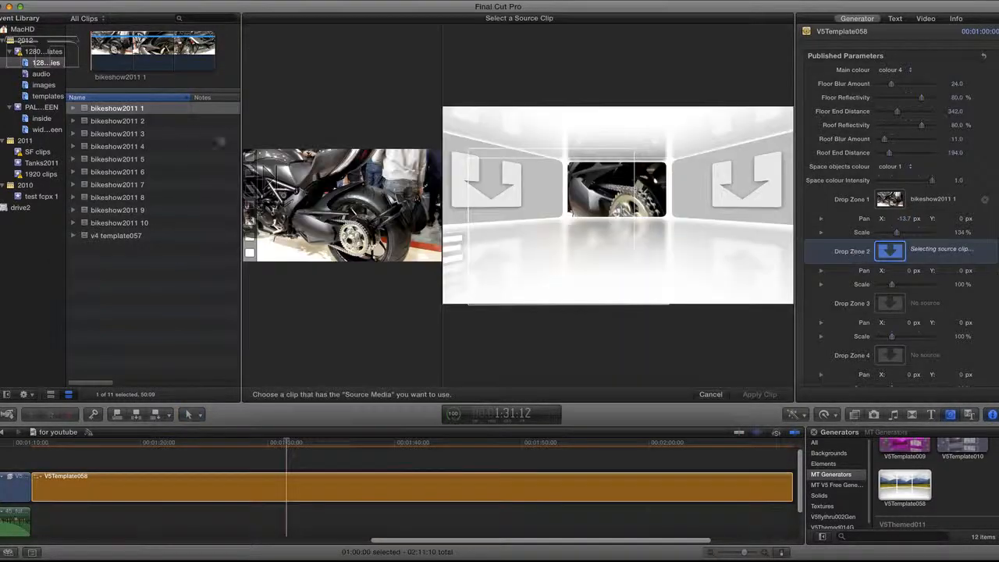
click(133, 125)
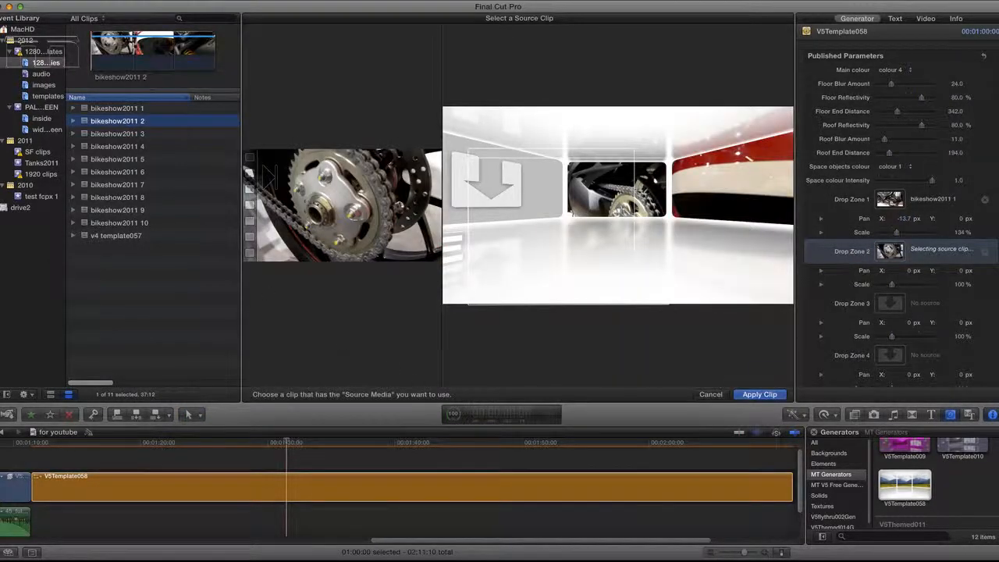
click(759, 394)
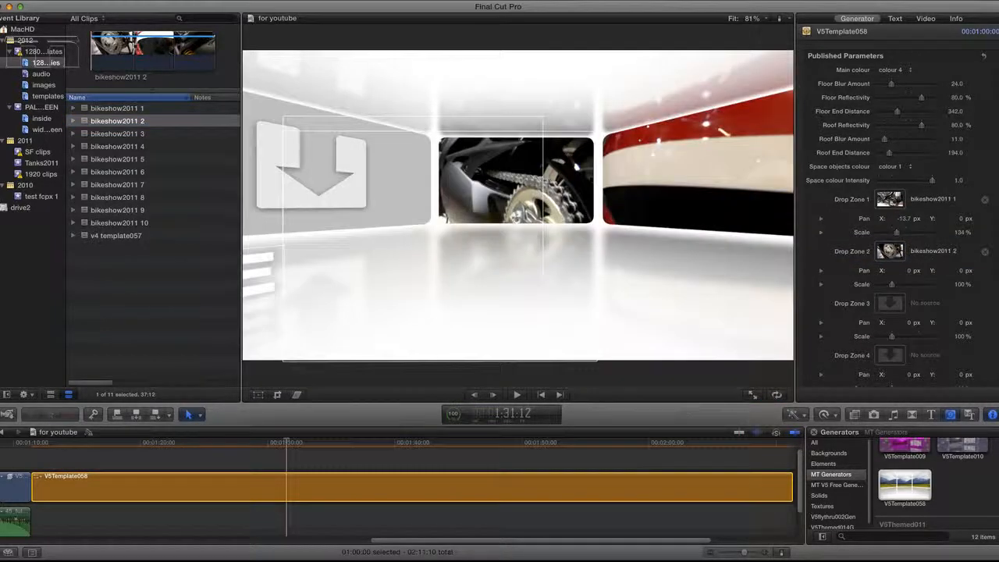
With the playhead at 1:37:17, frame Drop Zone 2 at 122 % scale with Pan Y at 0.4 px
click(311, 443)
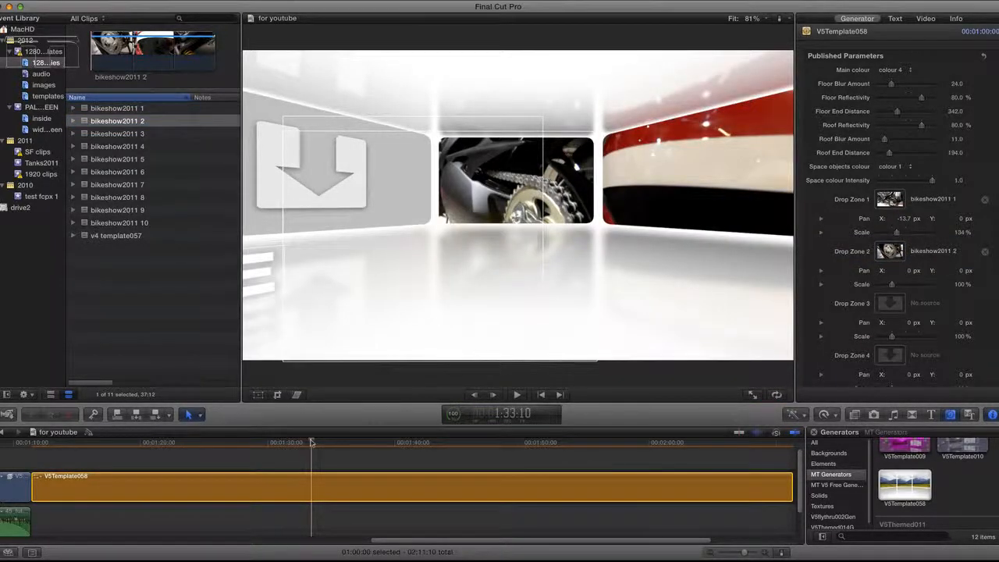
drag(311, 443, 366, 442)
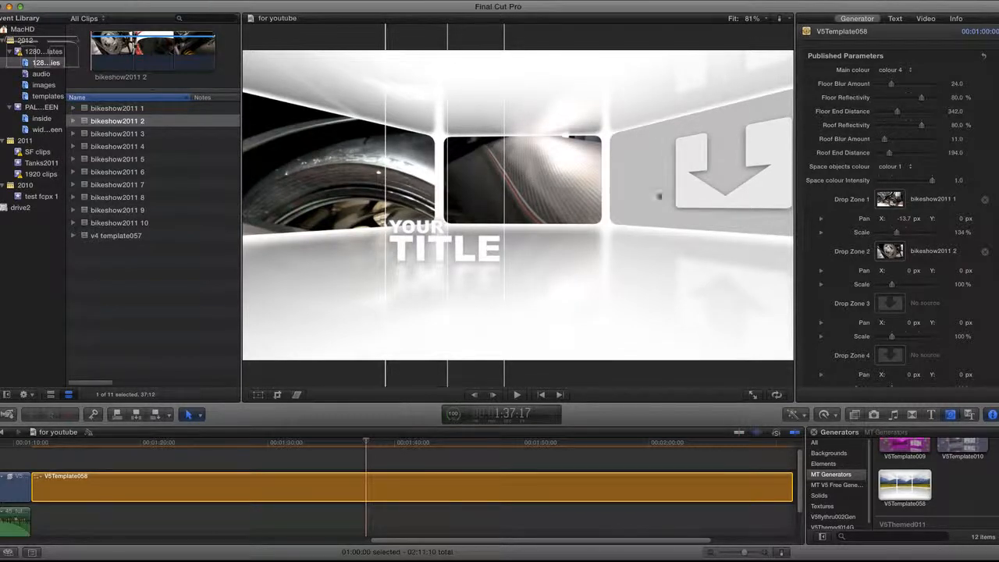
click(893, 285)
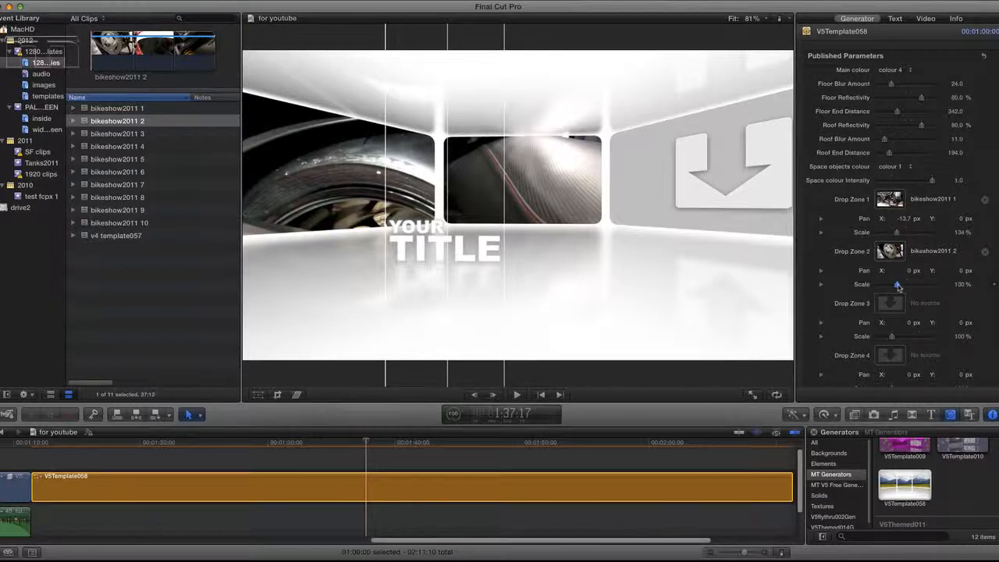
drag(898, 287, 894, 286)
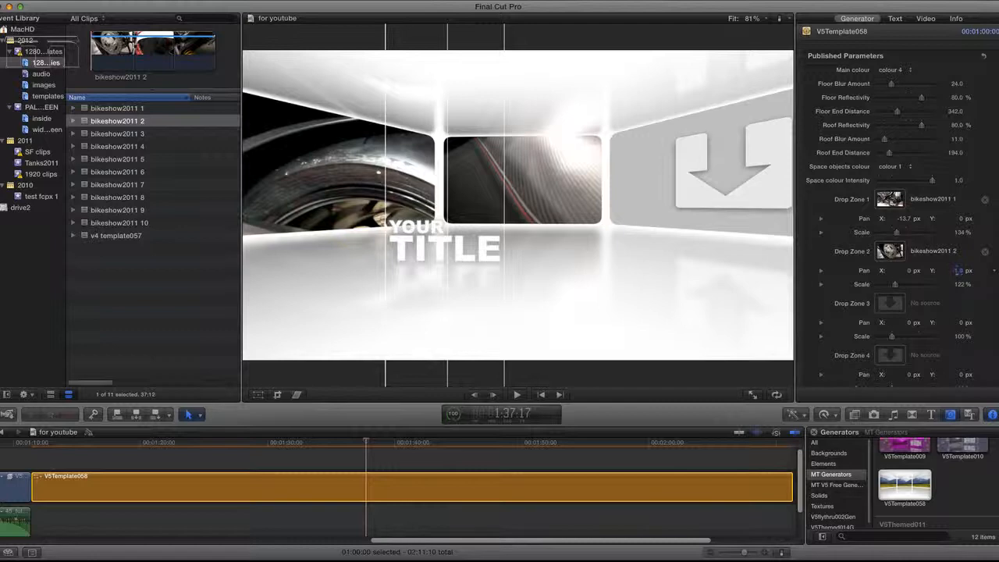
drag(958, 270, 957, 271)
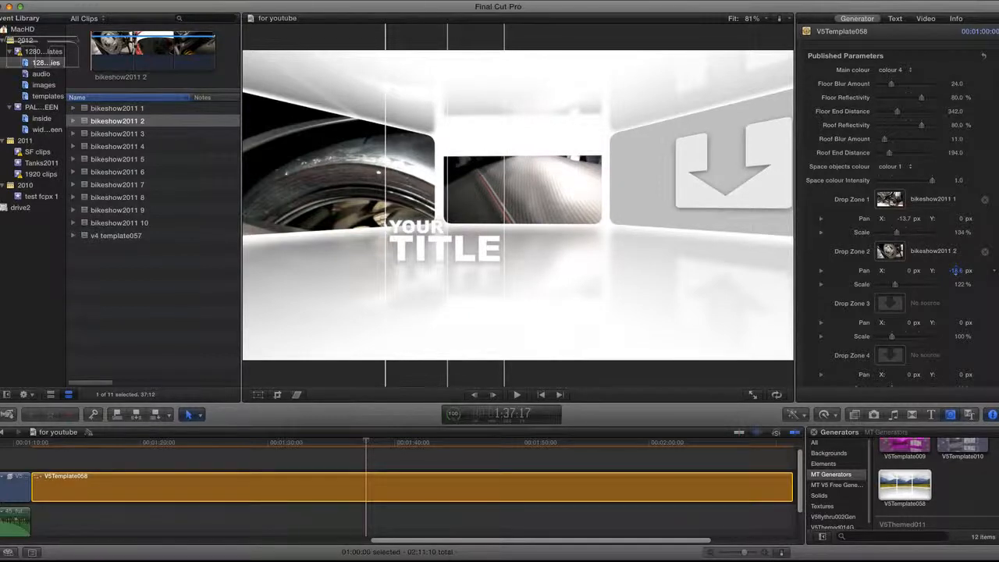
drag(957, 271, 958, 271)
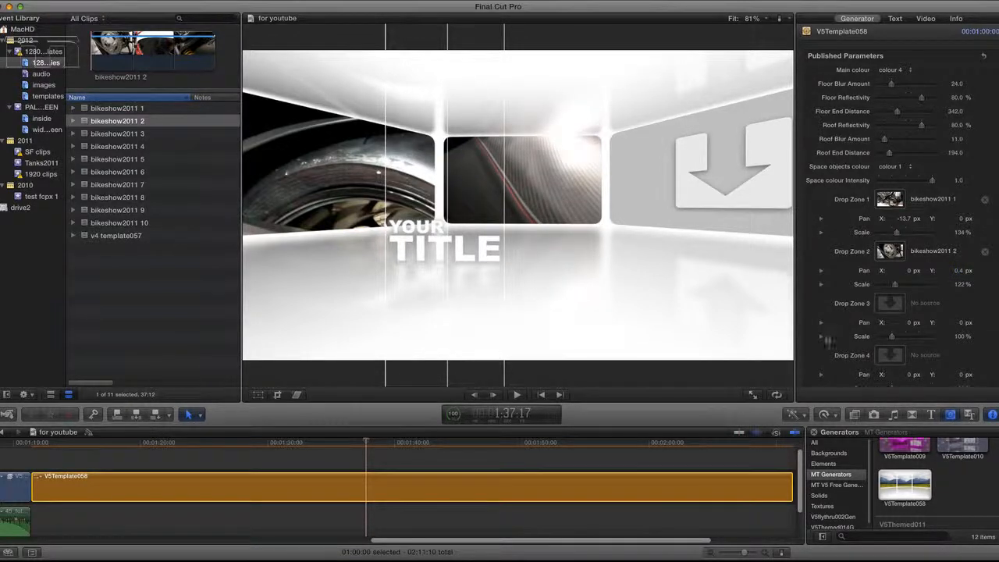
Fill Drop Zone 3 with the bikeshow2011 6 clip and frame it at 140 % scale with Pan X at 9.0 px
click(889, 304)
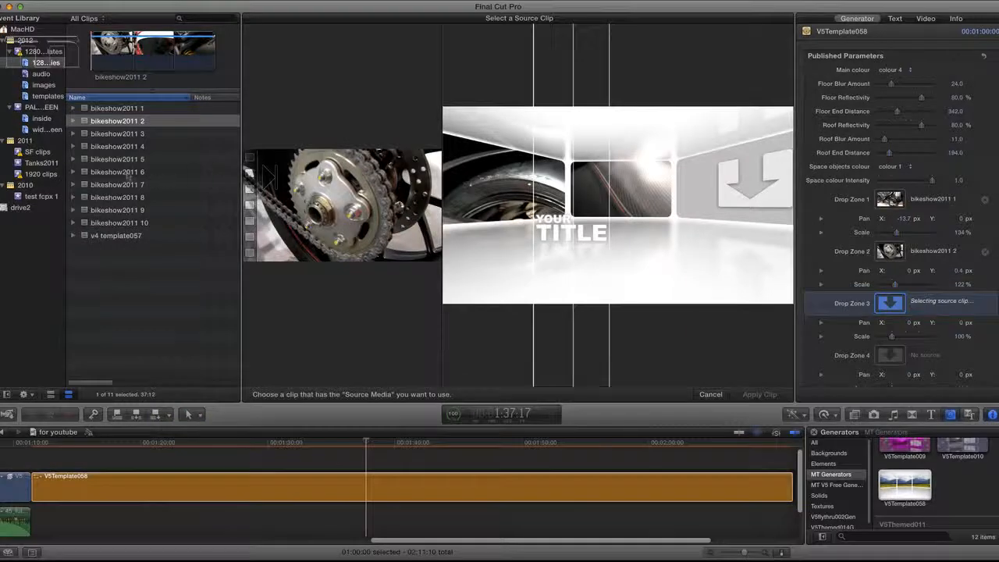
click(128, 173)
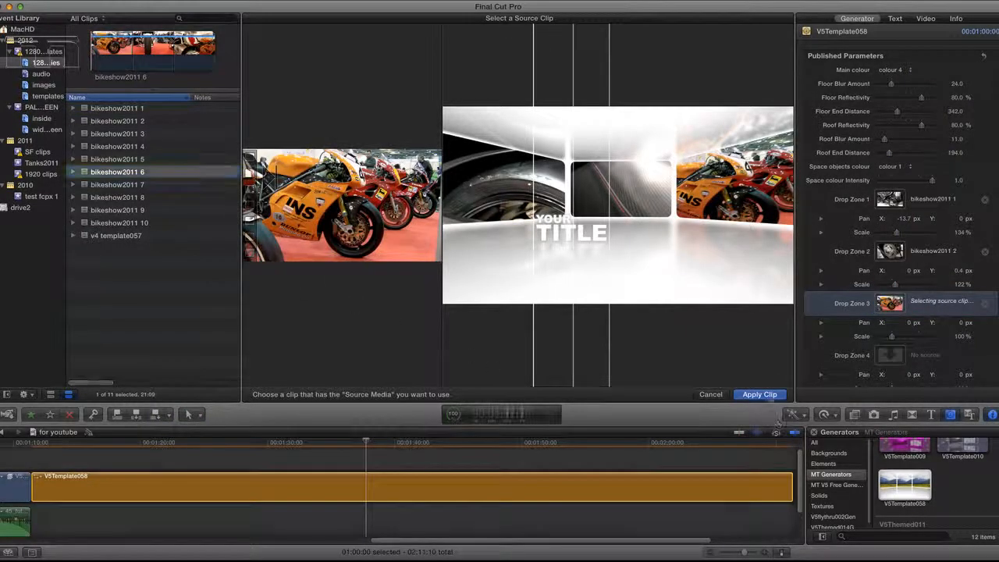
click(769, 395)
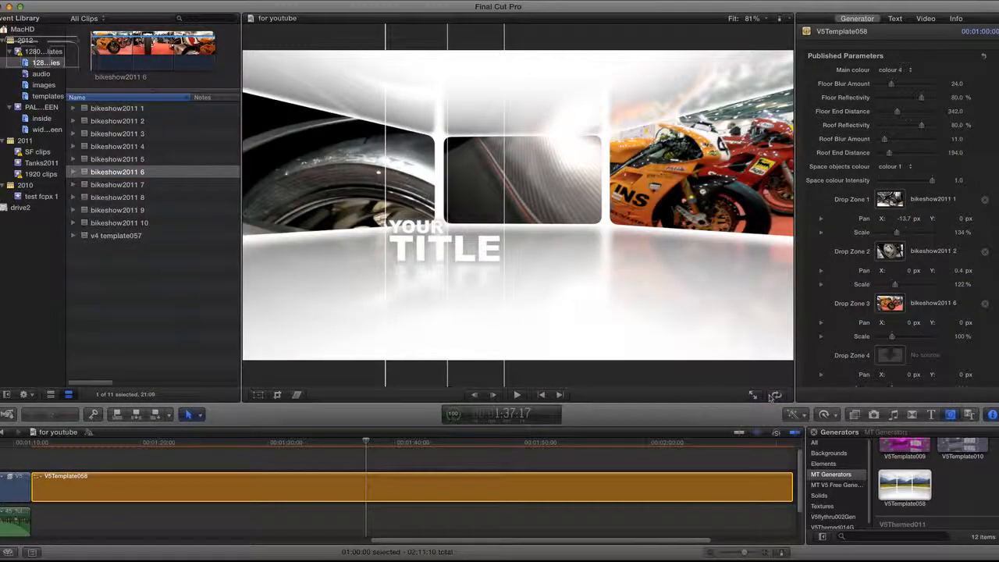
drag(382, 443, 432, 444)
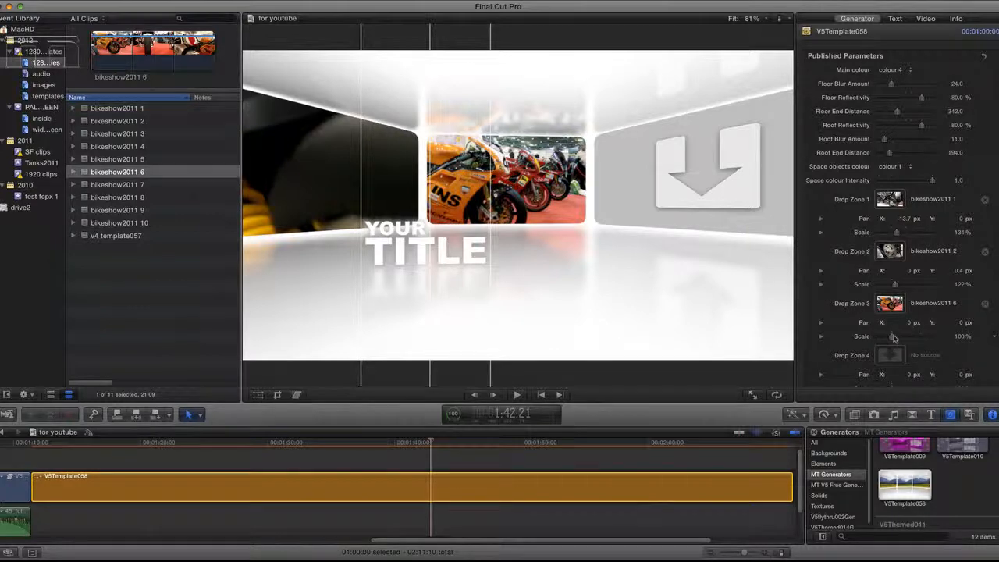
drag(893, 336, 895, 337)
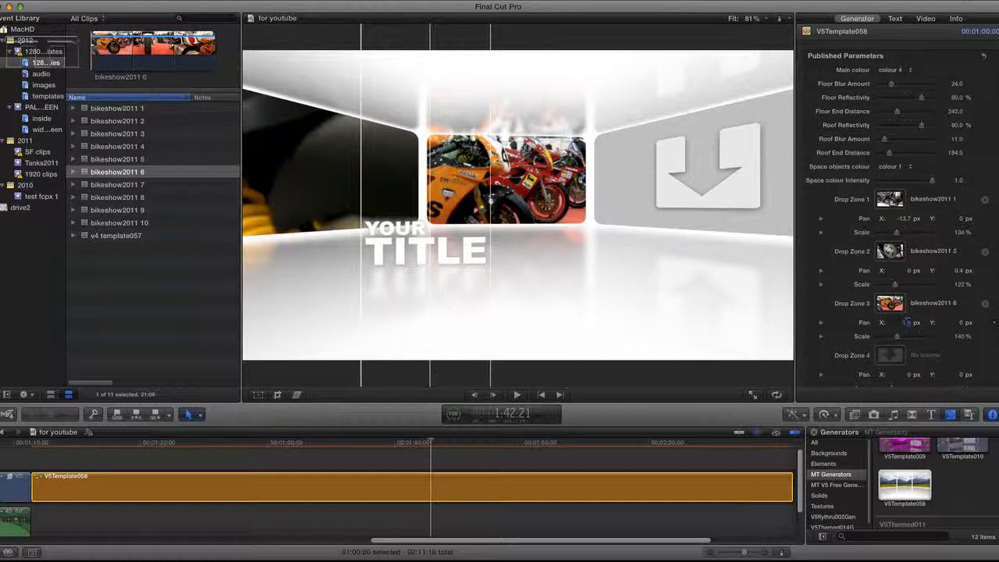
drag(908, 321, 906, 321)
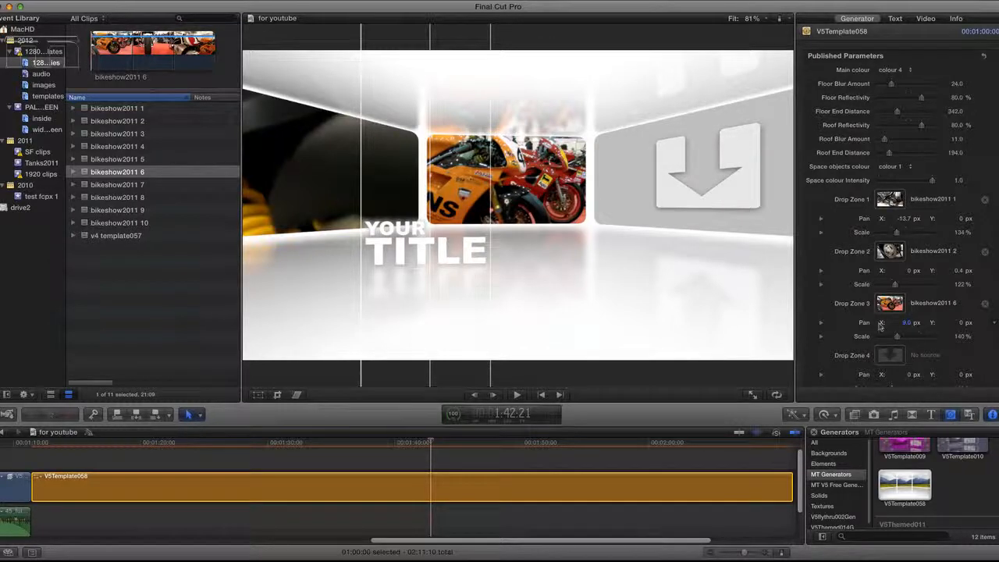
Fill Drop Zone 4 with the bikeshow2011 7 clip
click(888, 356)
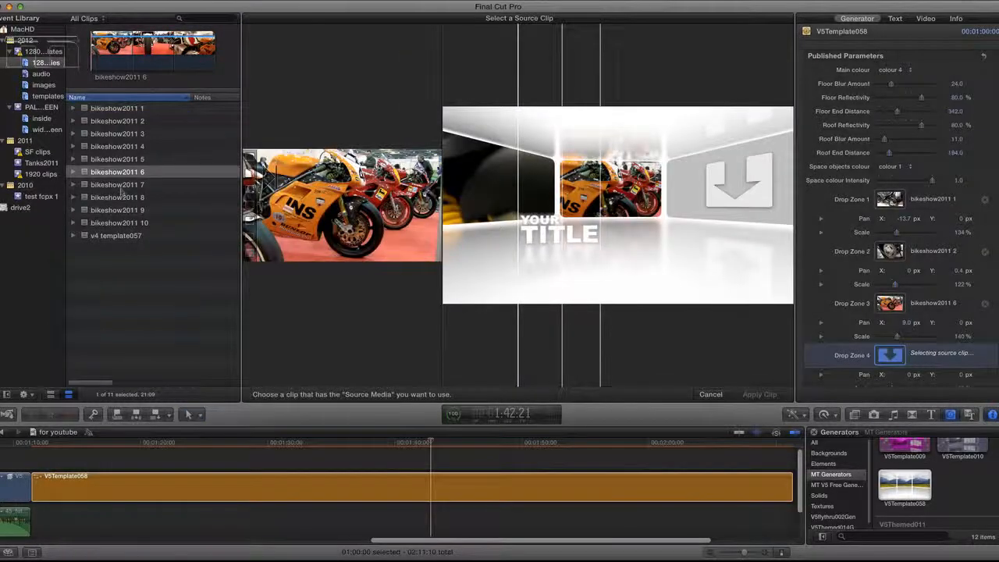
click(121, 186)
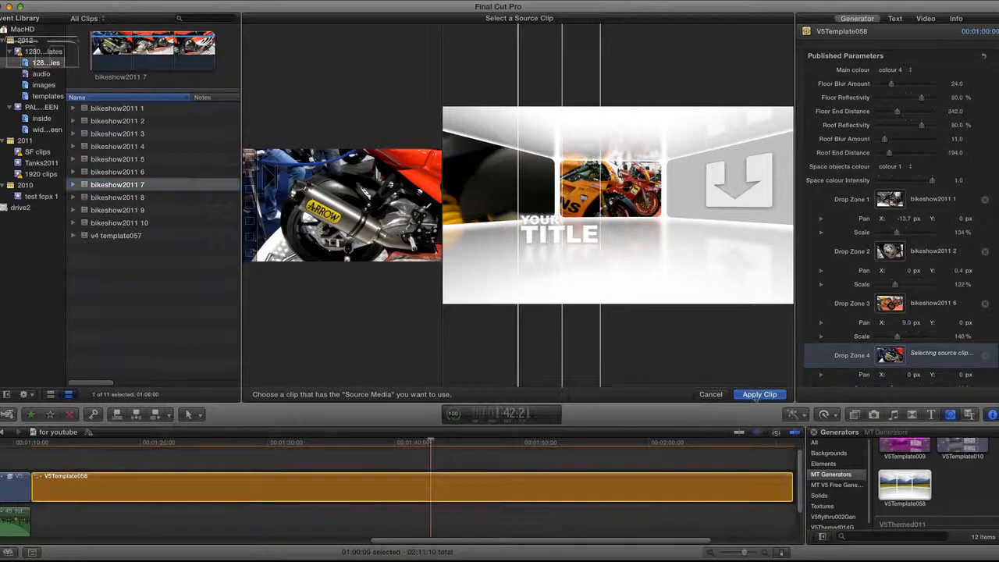
click(757, 394)
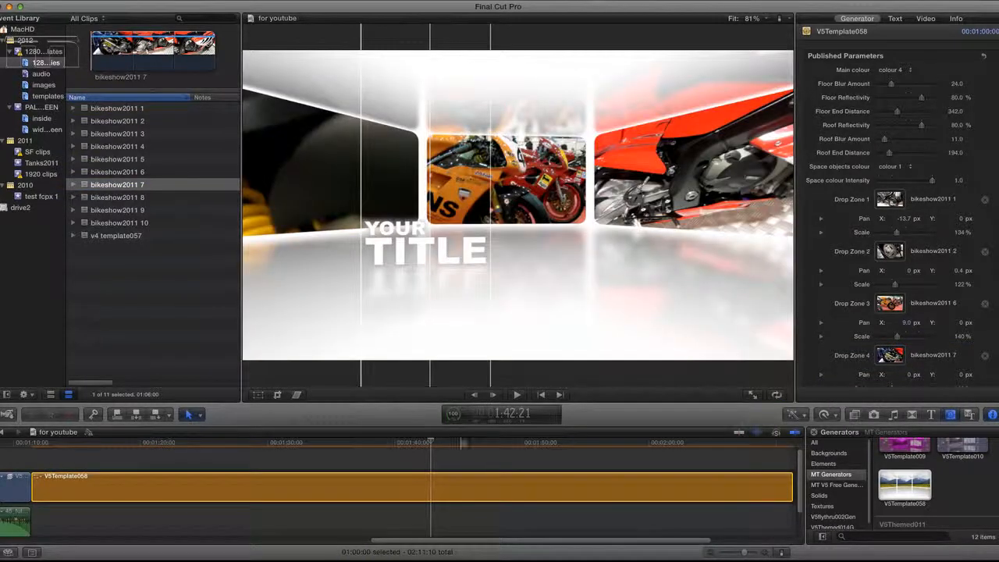
With the playhead at 1:48:00, frame Drop Zone 4 at 163 % scale, Pan X 9.6 px and Pan Y -19.0 px
click(476, 442)
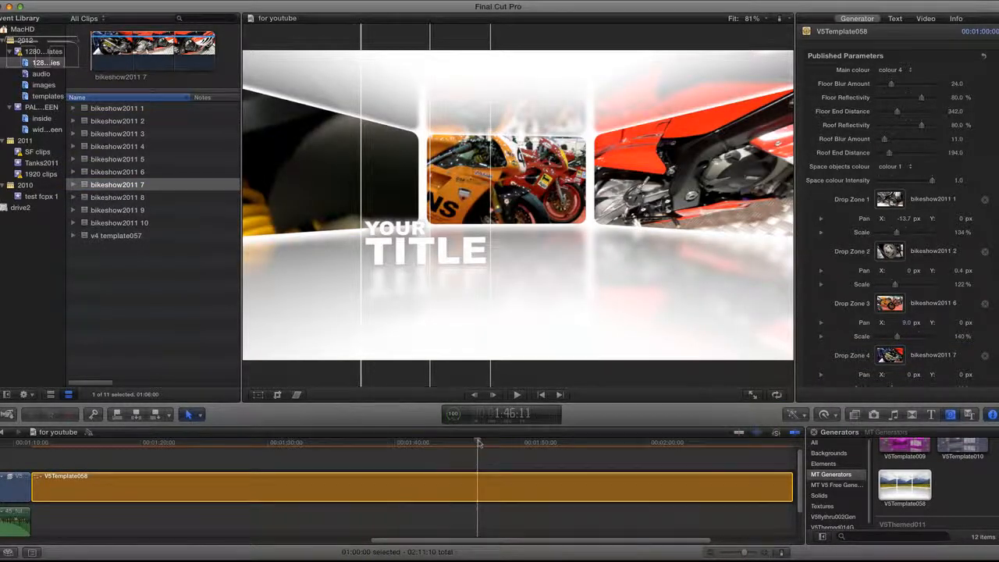
drag(485, 443, 497, 443)
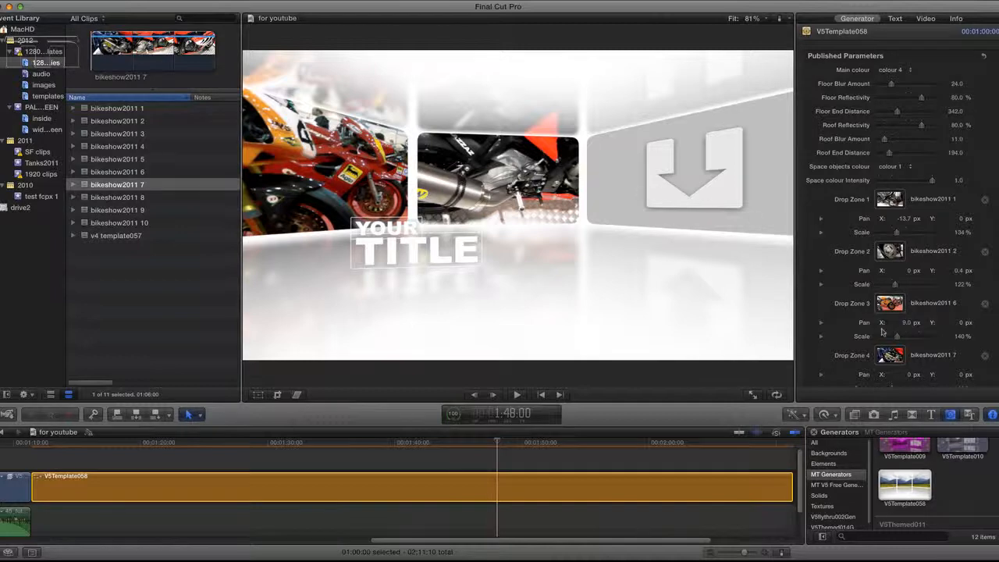
scroll(843, 330, down, 1)
scroll(841, 328, down, 3)
drag(891, 334, 900, 334)
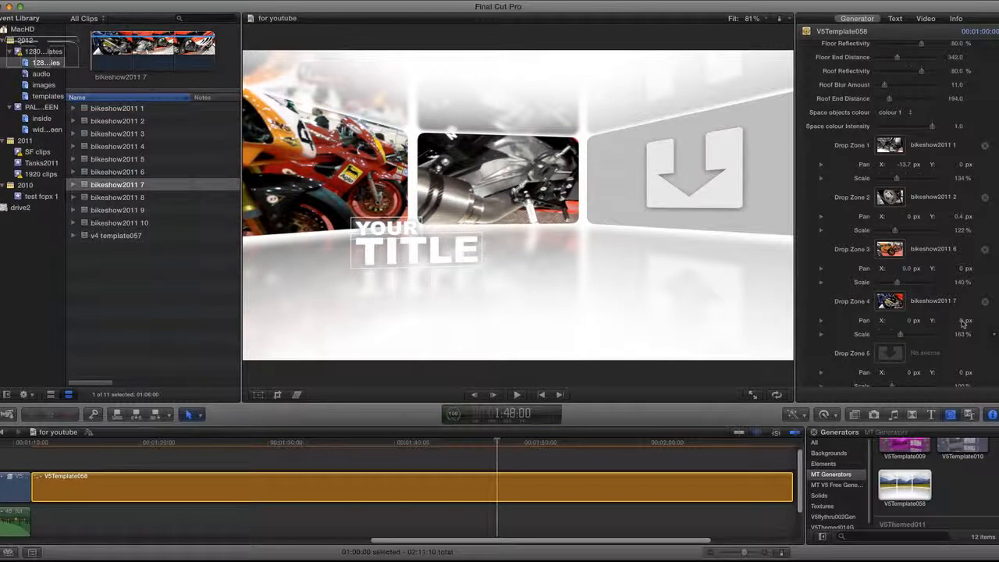
click(963, 322)
drag(956, 321, 963, 323)
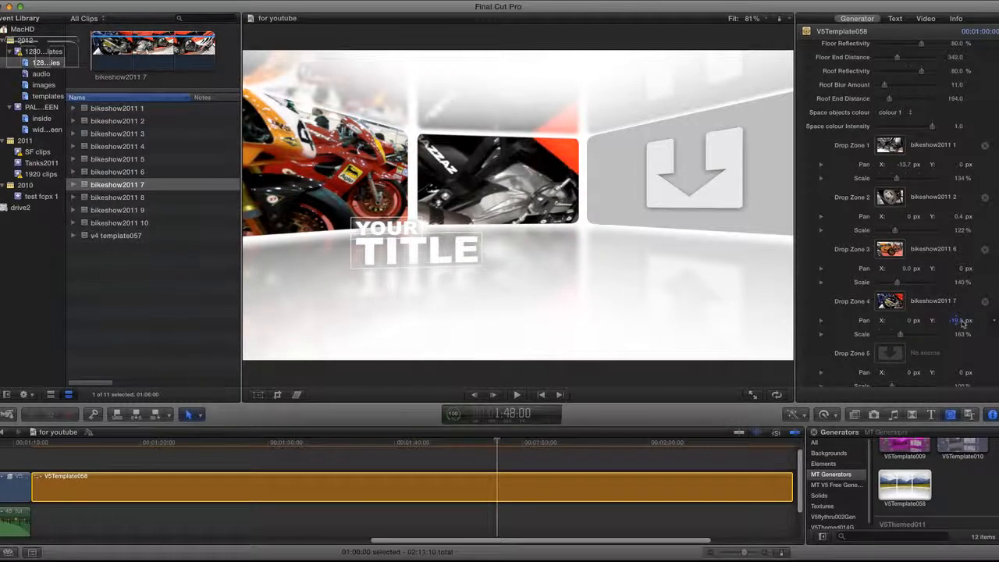
click(909, 323)
drag(911, 323, 910, 323)
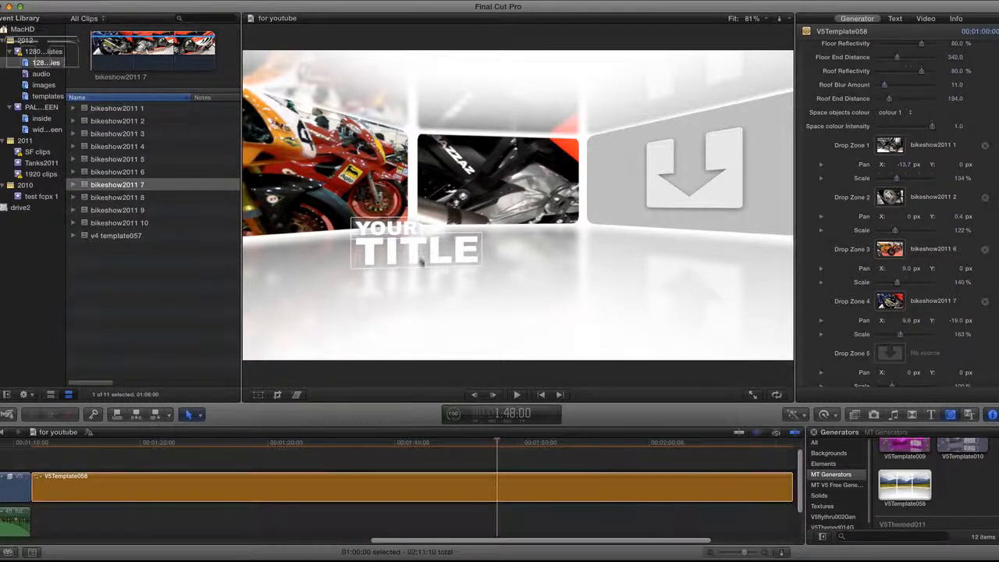
Replace the TITLE line of the generator's text with MOTIONTEMPLATE
double_click(433, 248)
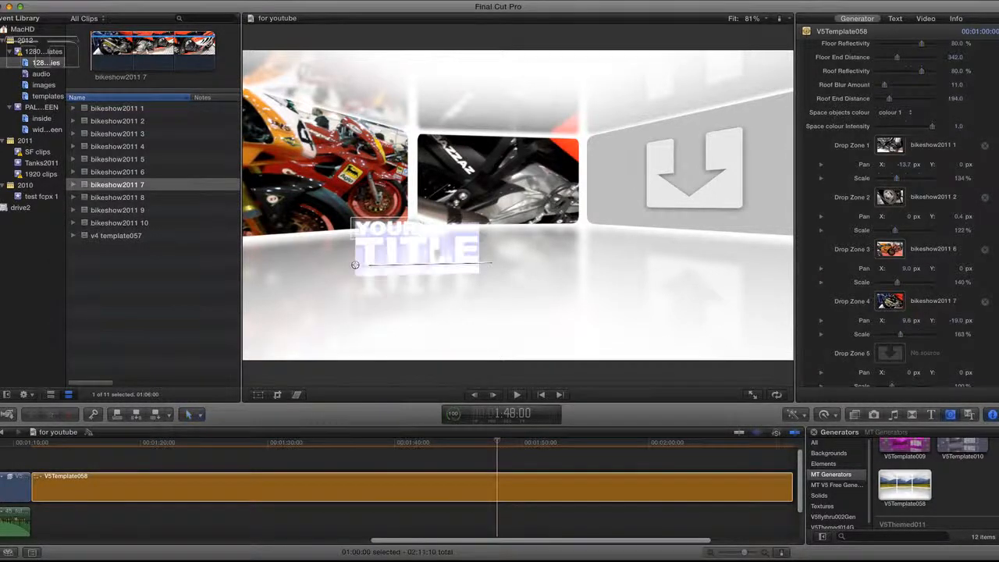
click(894, 19)
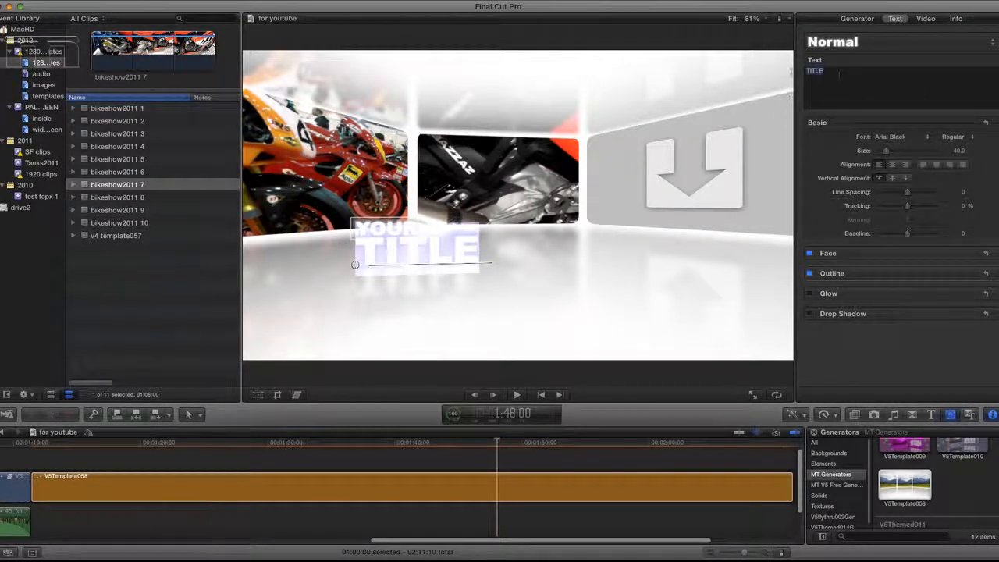
text(MOTION)
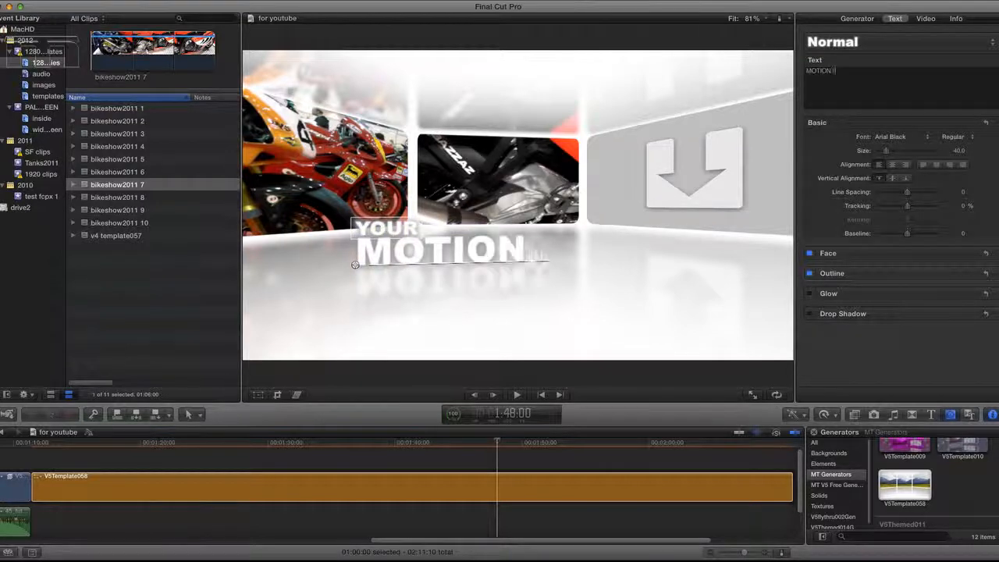
text(TEMPLATE)
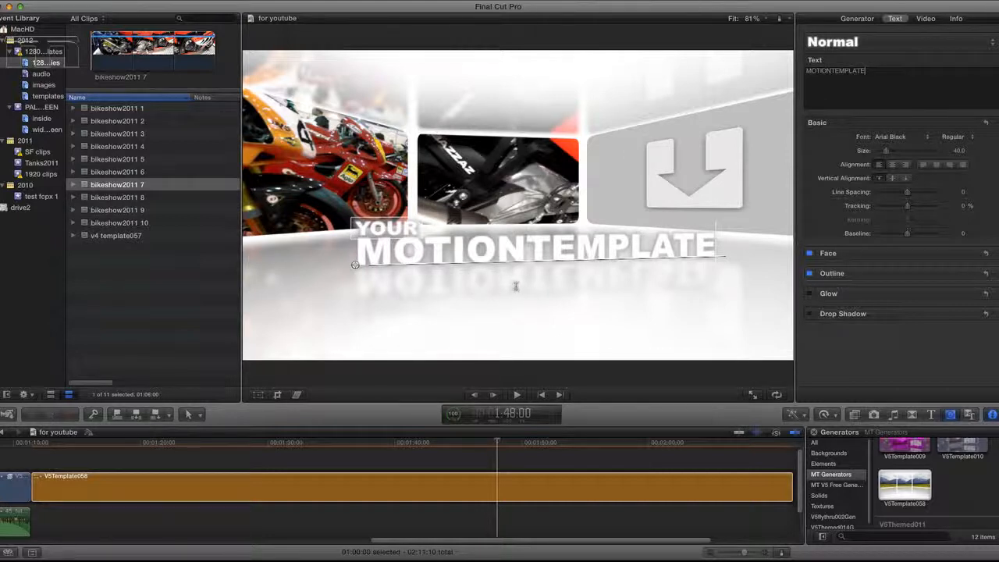
Set both Floor Blur Amount and Roof Blur Amount of V5Template058 to 0
click(858, 19)
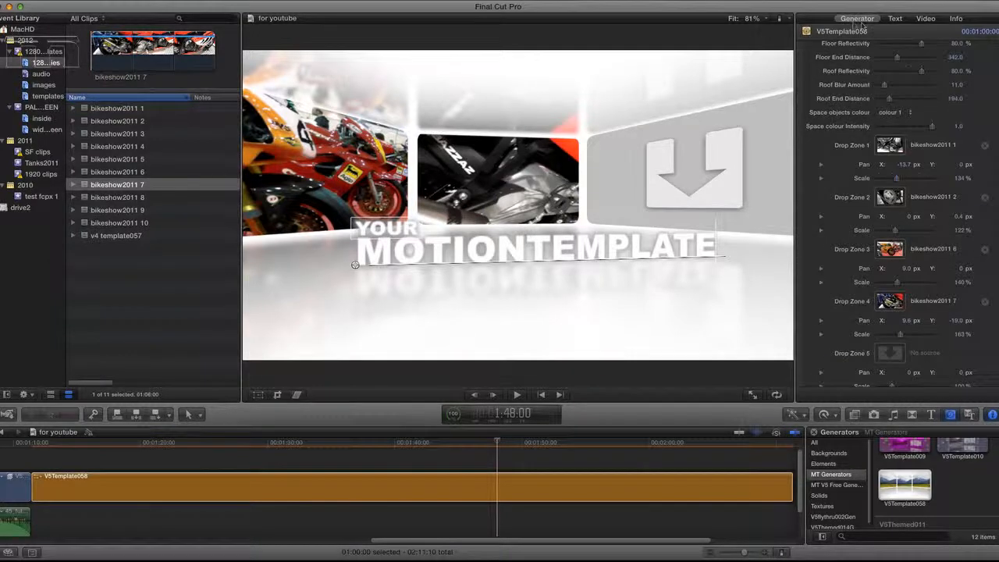
scroll(877, 72, up, 3)
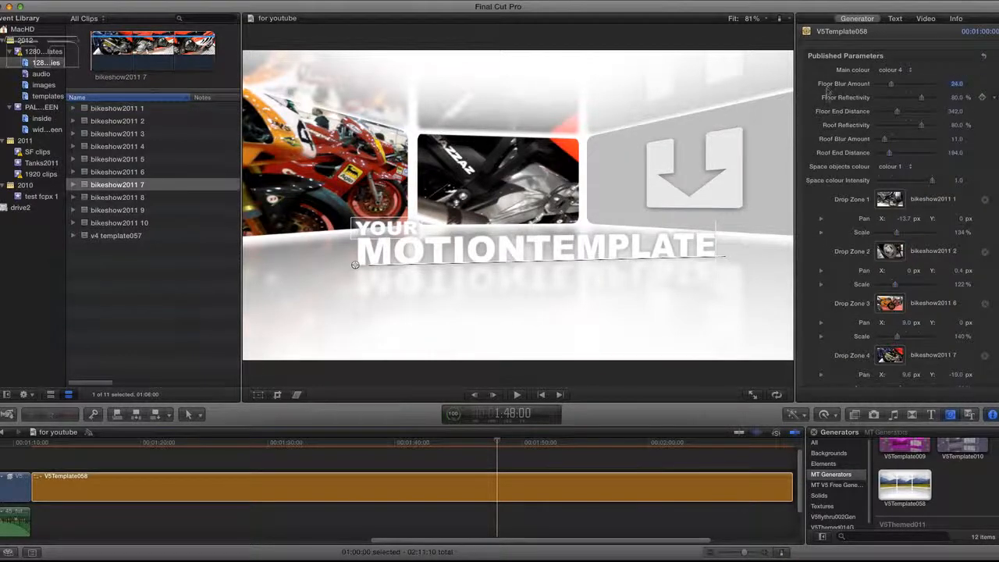
click(891, 84)
drag(850, 87, 817, 138)
drag(911, 134, 850, 143)
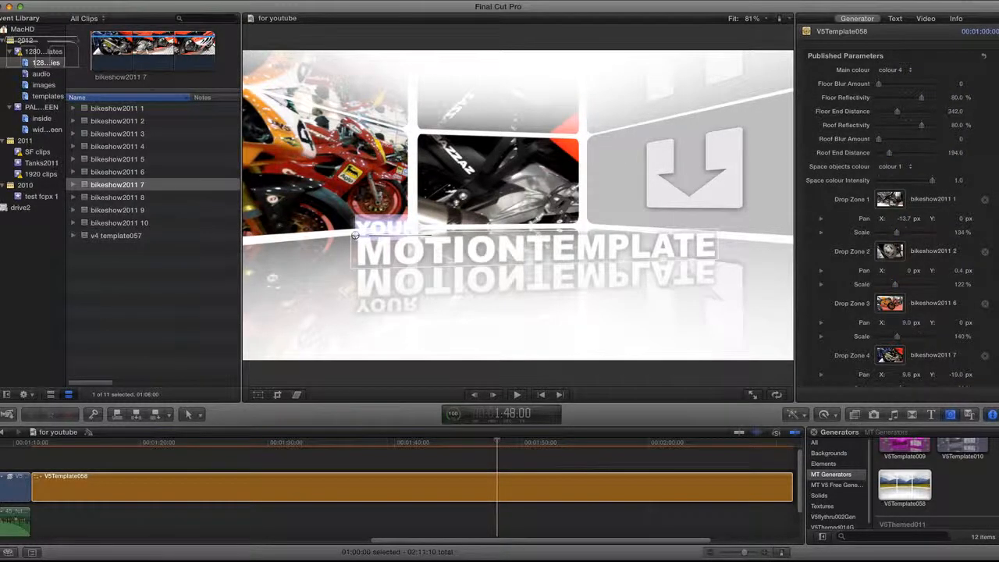
Replace the YOUR line of the generator's text with FANTASTIC and set its face colour to dark red
click(897, 20)
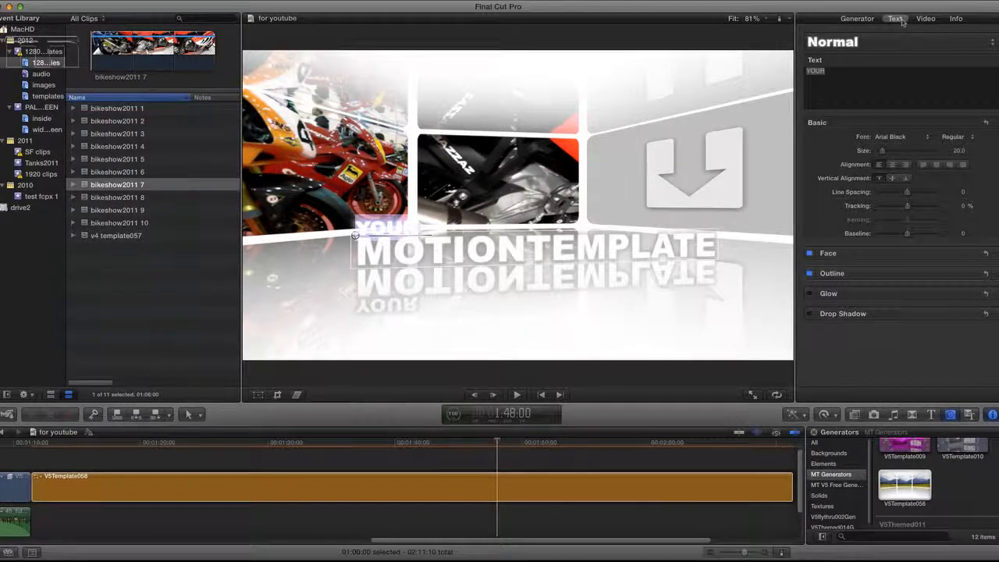
text(FANTASTIC)
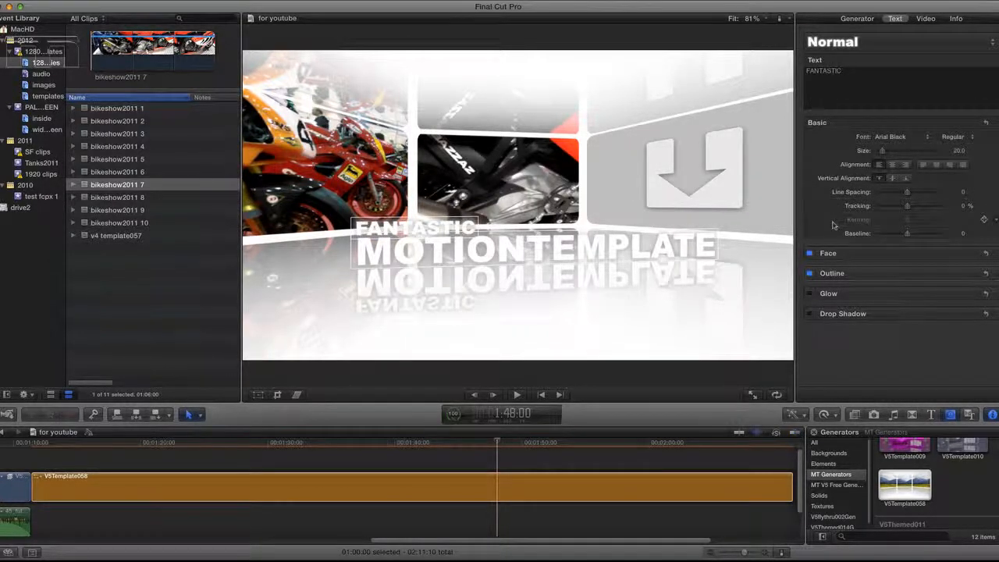
click(968, 255)
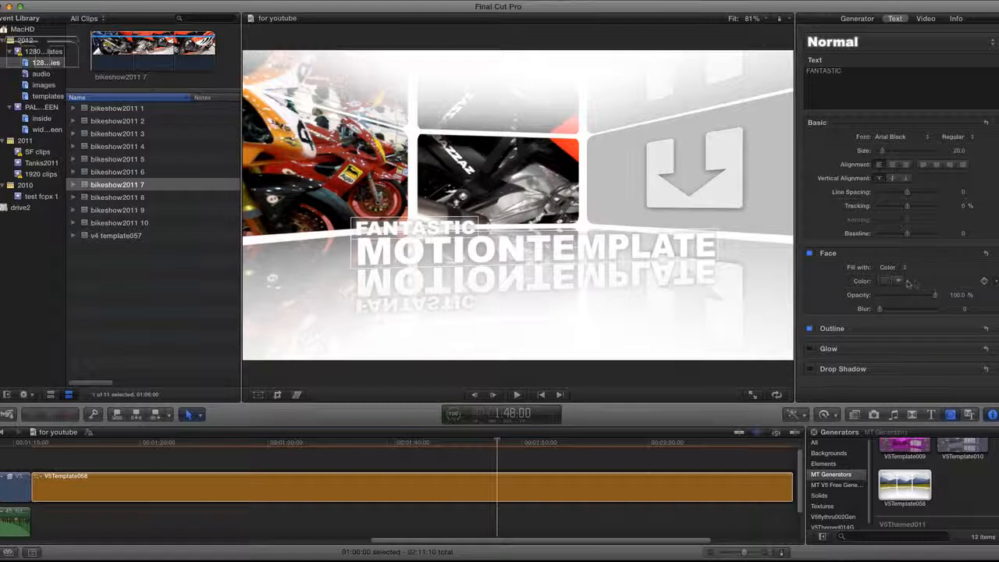
click(899, 284)
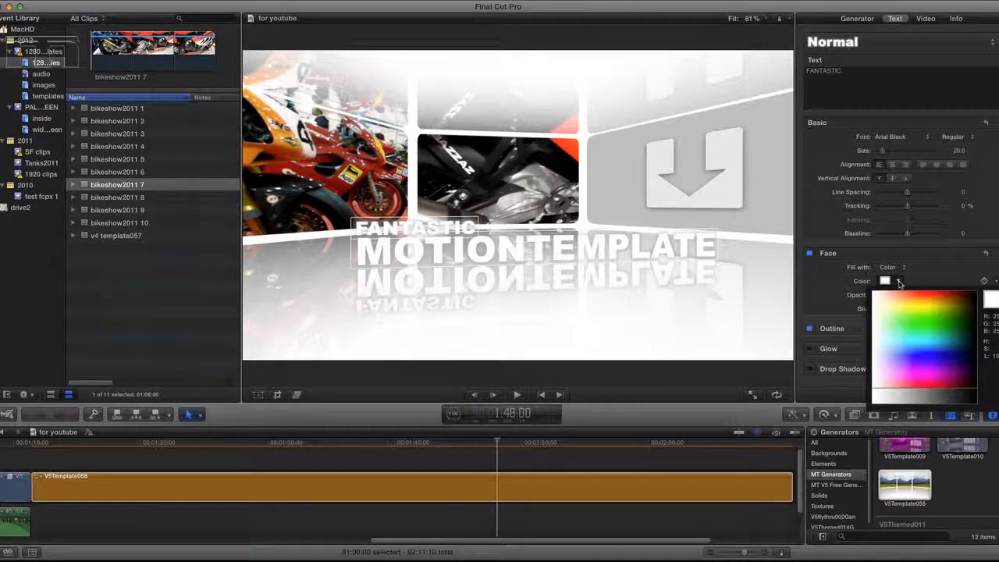
click(928, 292)
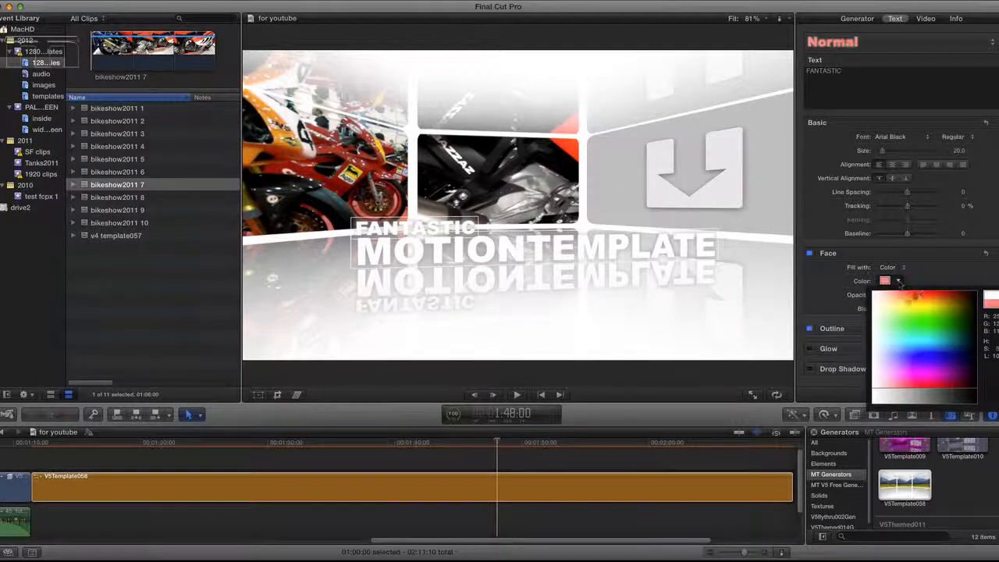
click(953, 289)
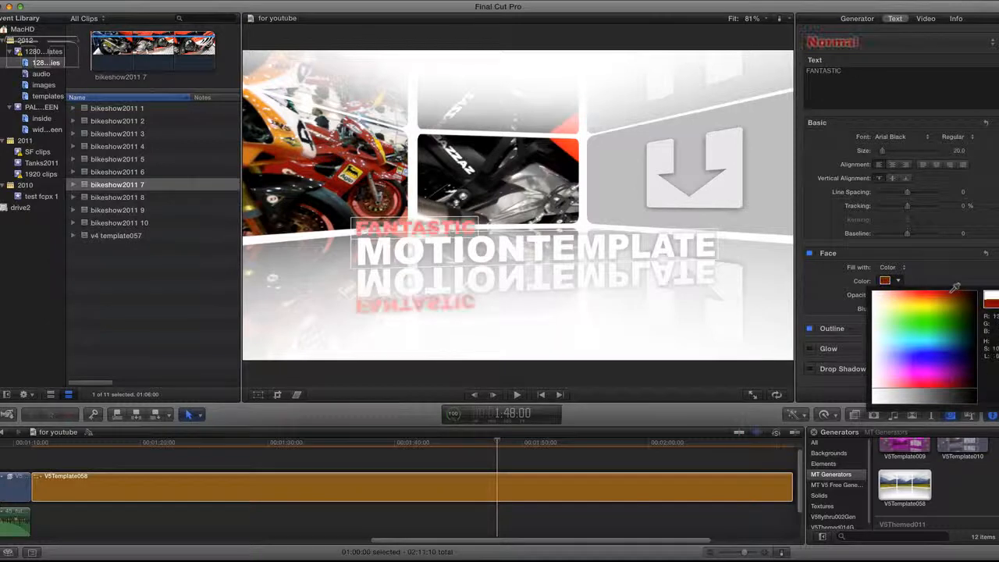
Set the face colour of the MOTIONTEMPLATE line to a very dark red
click(560, 256)
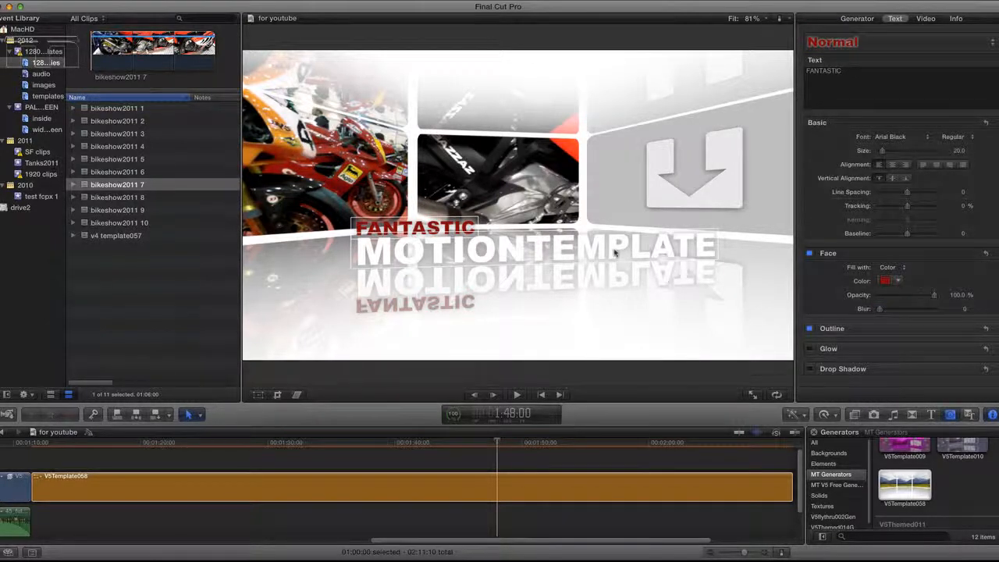
click(614, 250)
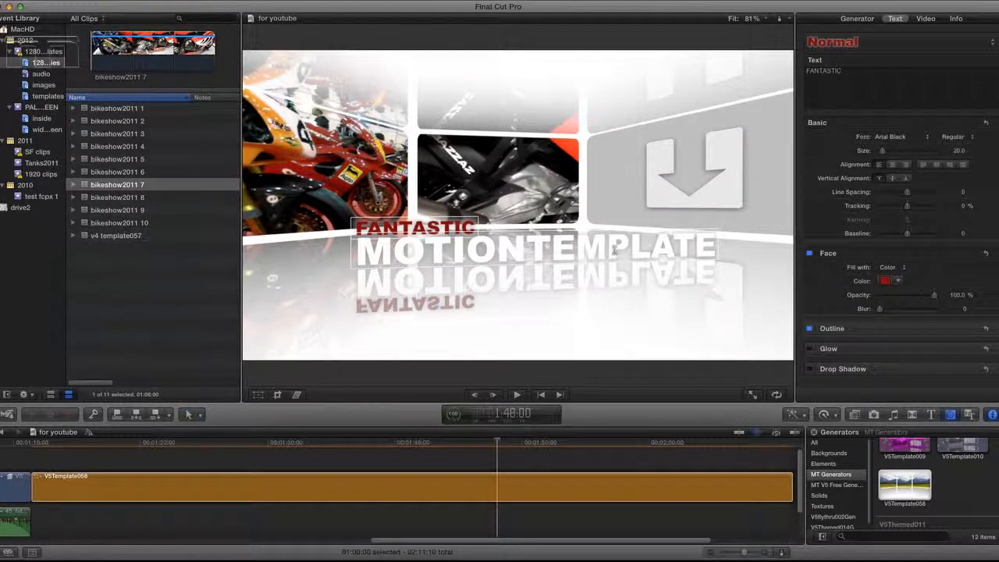
double_click(614, 249)
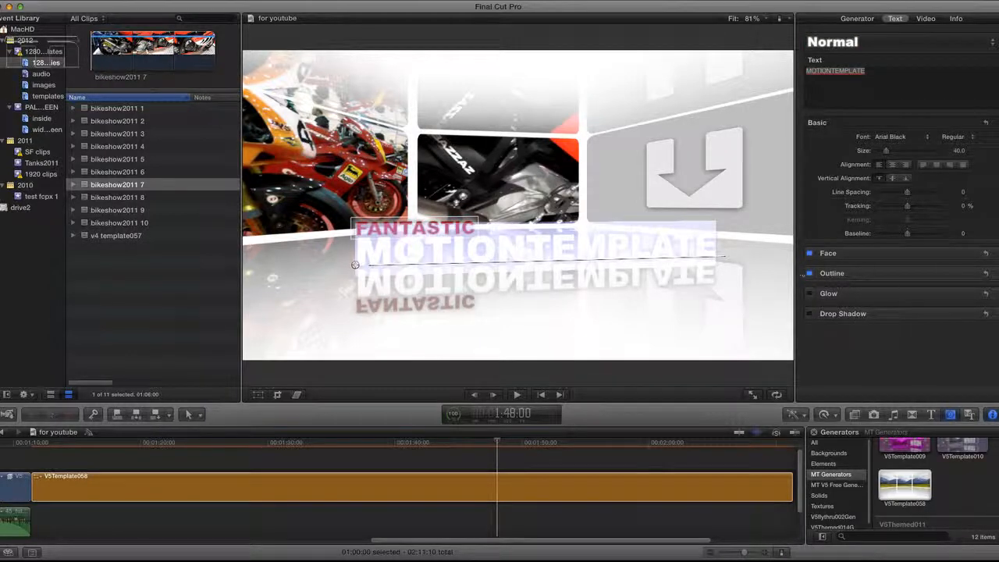
click(970, 253)
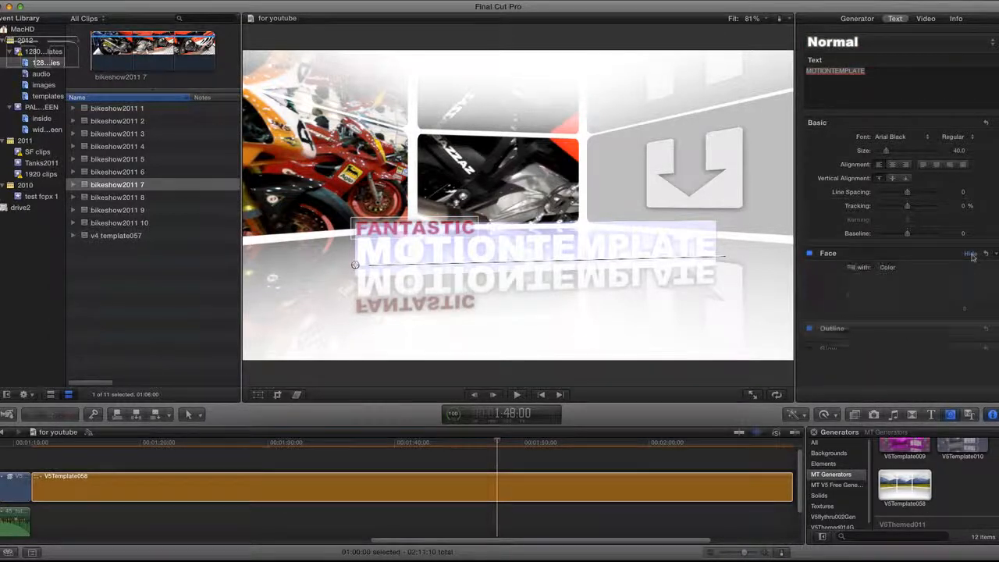
drag(907, 291, 964, 293)
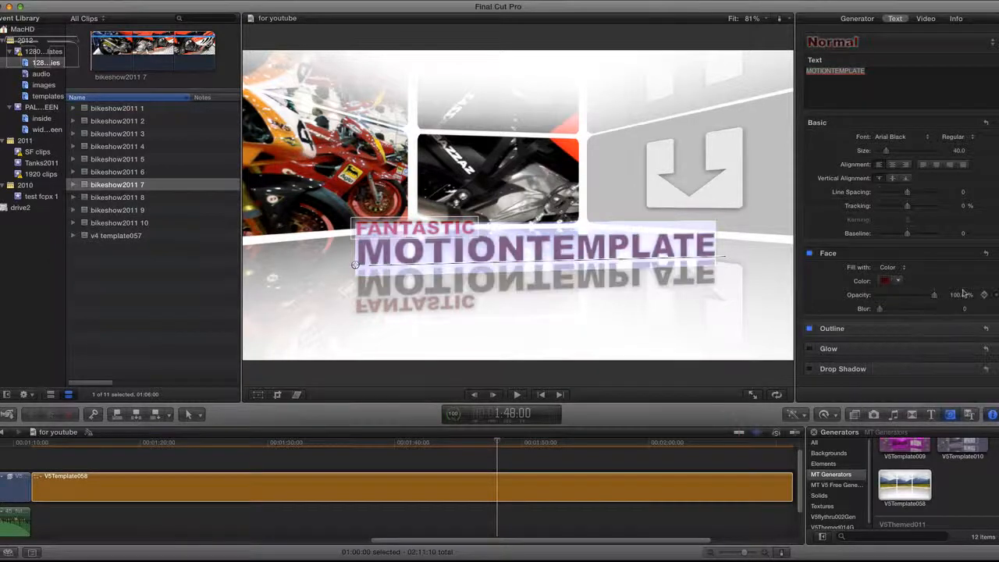
Try colour 1 and a yellow option as V5Template058's Main colour, and settle on colour 6
click(859, 19)
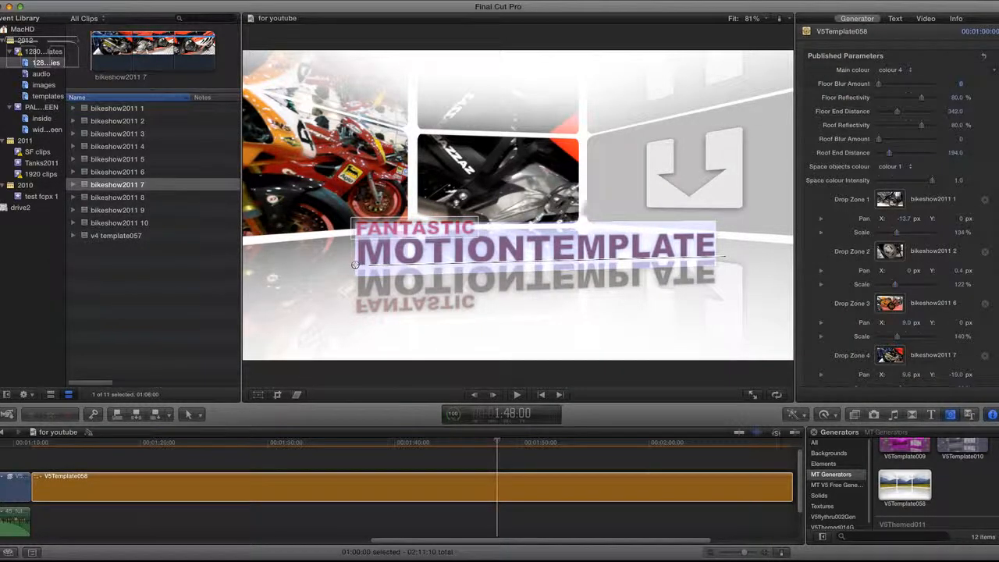
click(891, 70)
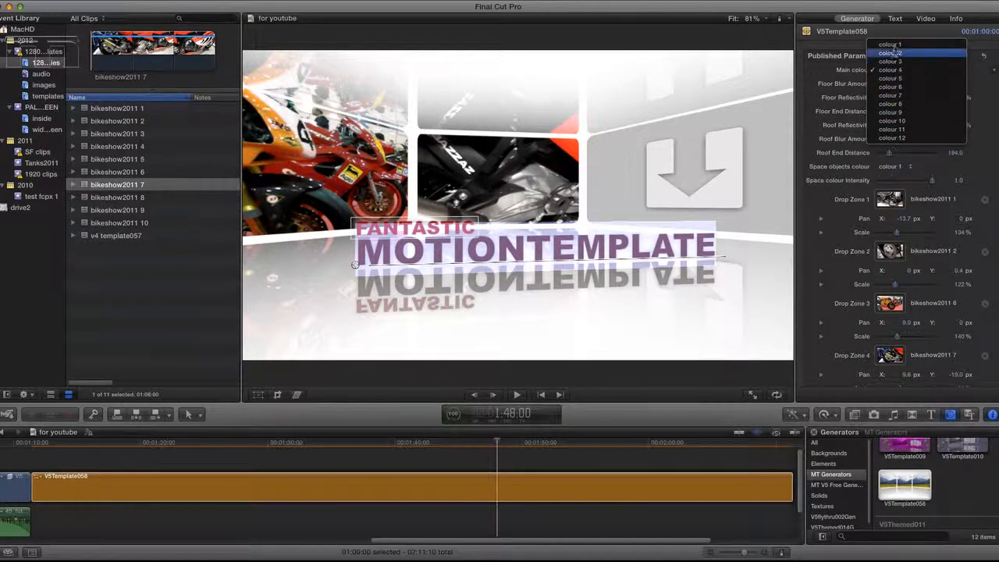
click(895, 44)
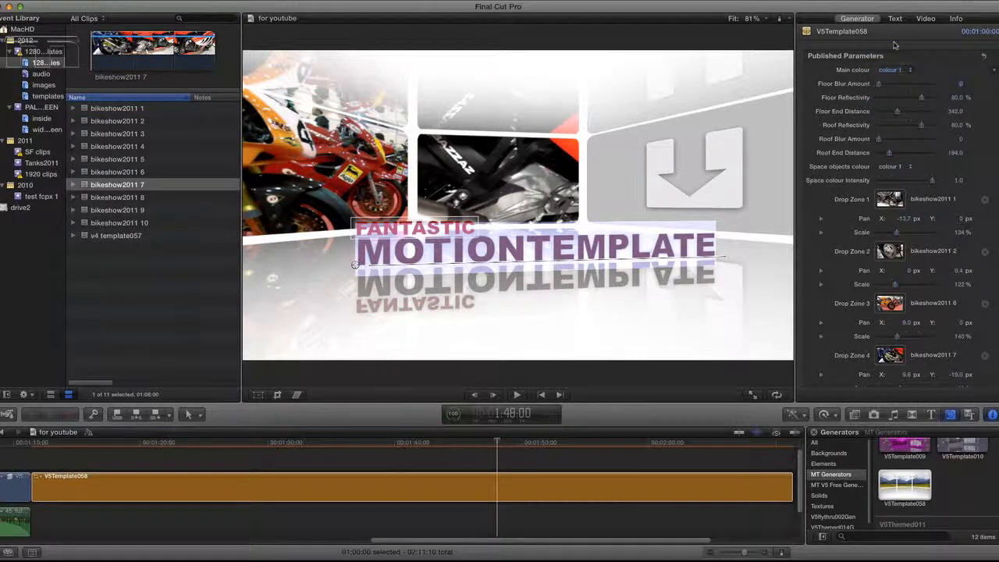
click(901, 69)
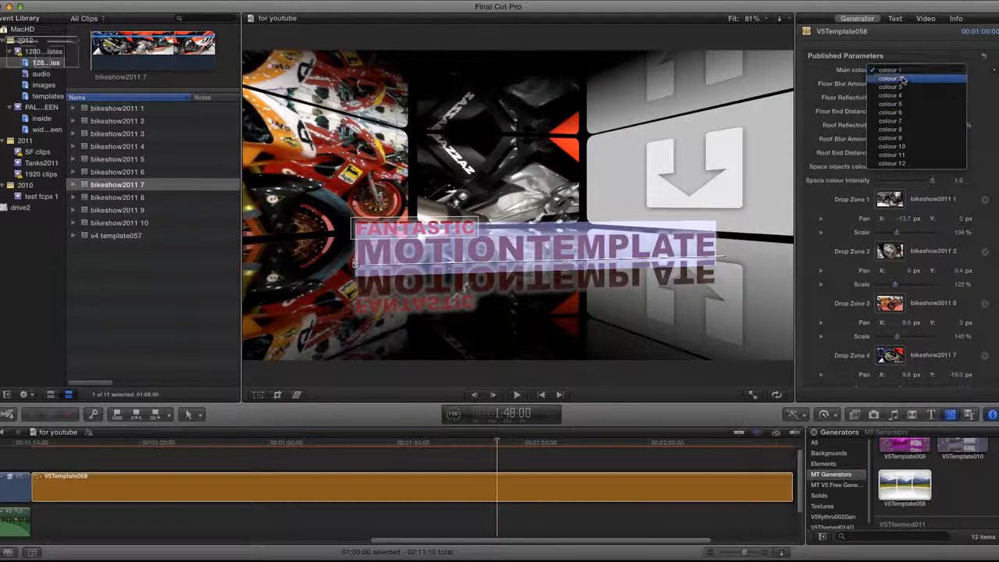
click(903, 80)
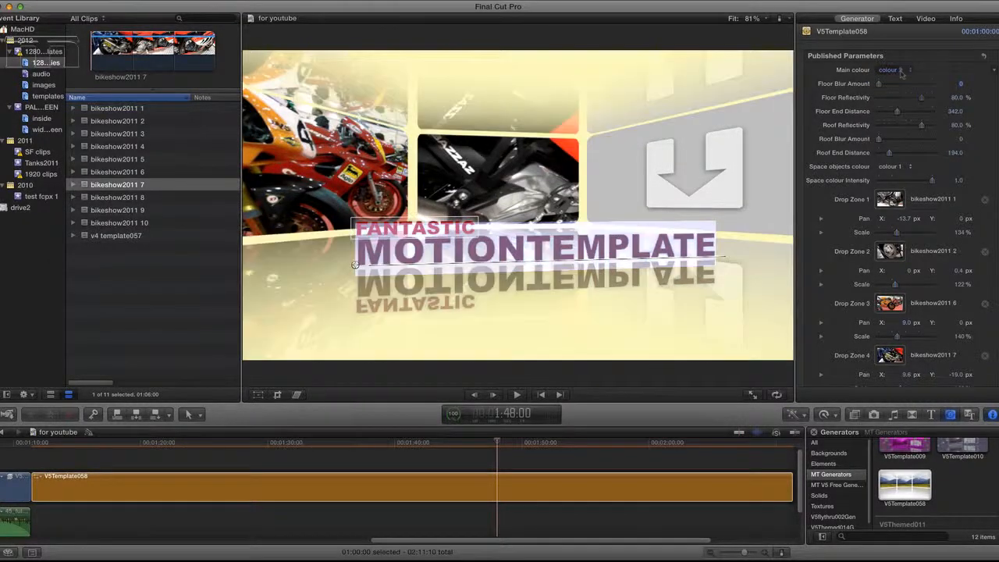
click(902, 70)
click(899, 104)
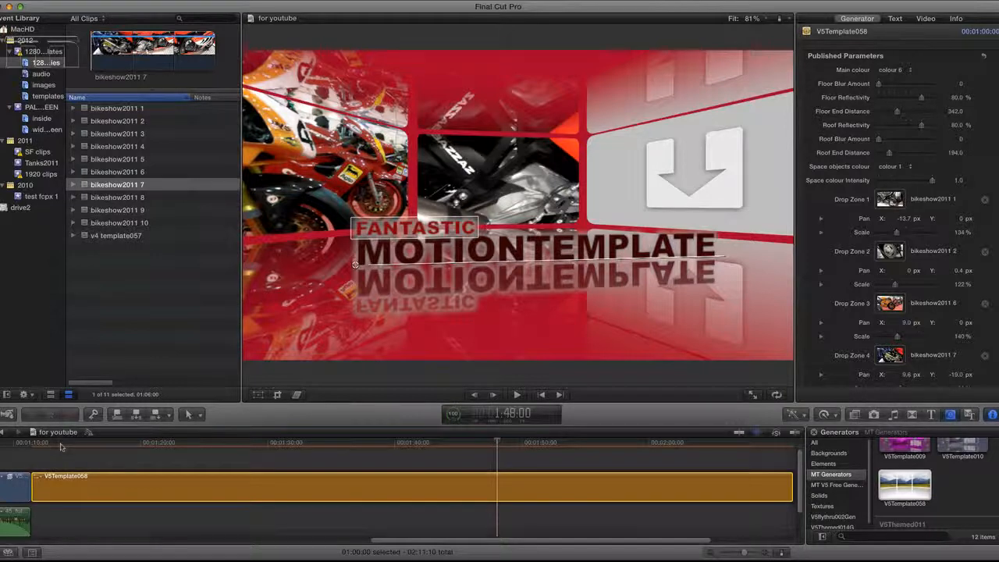
With the playhead at 1:13:18, try colour 2 as the generator's Space objects colour
click(61, 443)
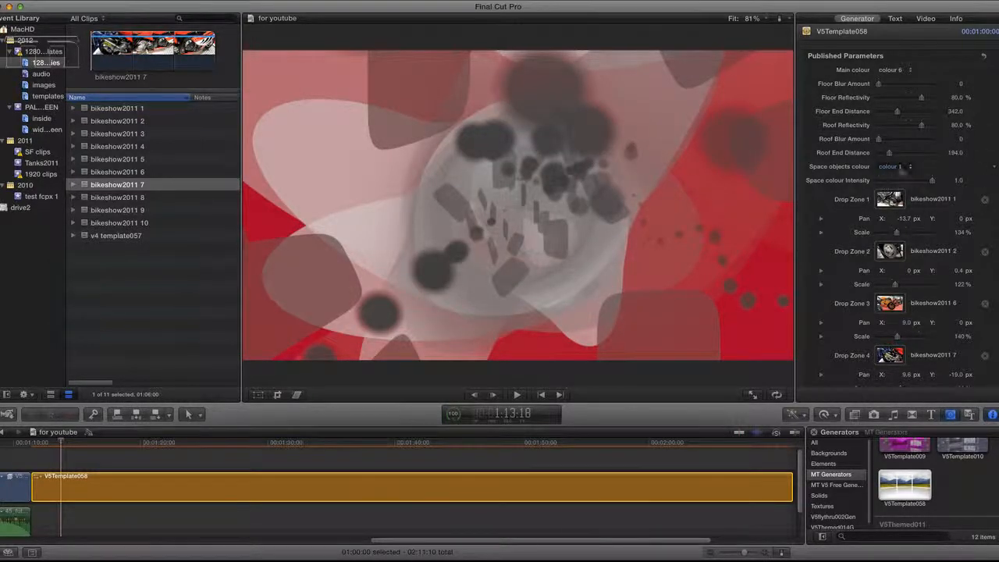
click(906, 169)
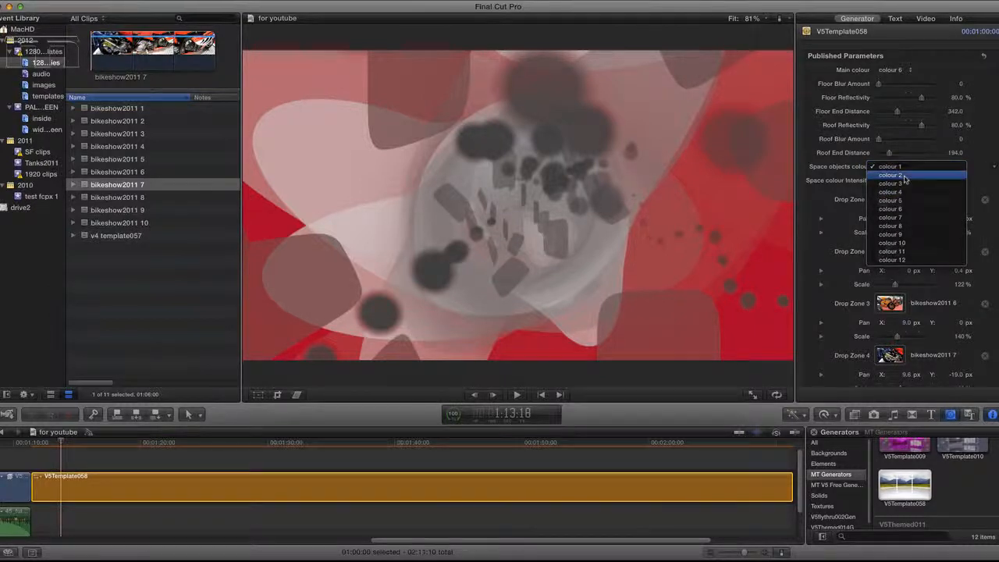
click(904, 179)
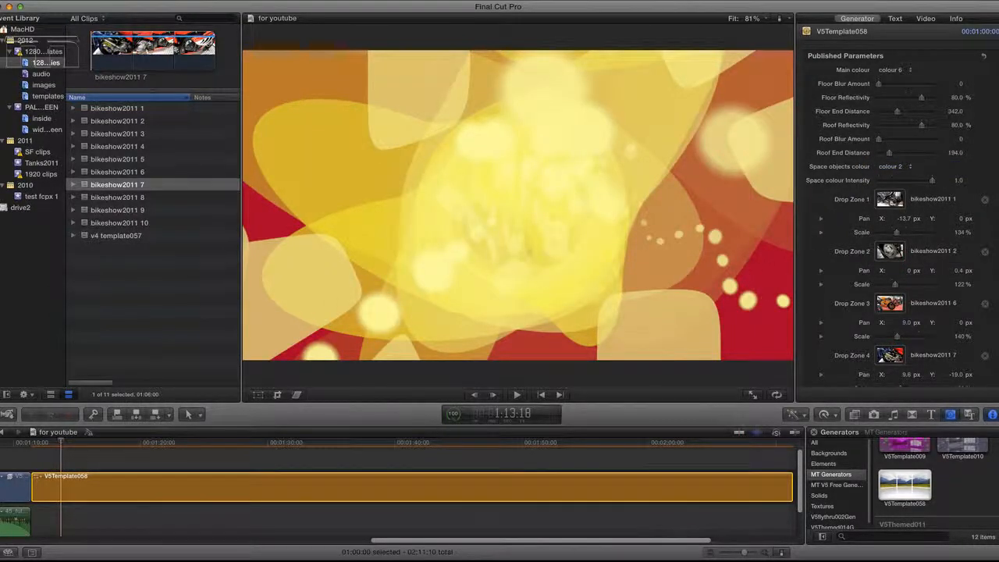
With the playhead at 1:12:04, set Space objects colour to colour 6 and Space colour Intensity to 0.59
click(43, 443)
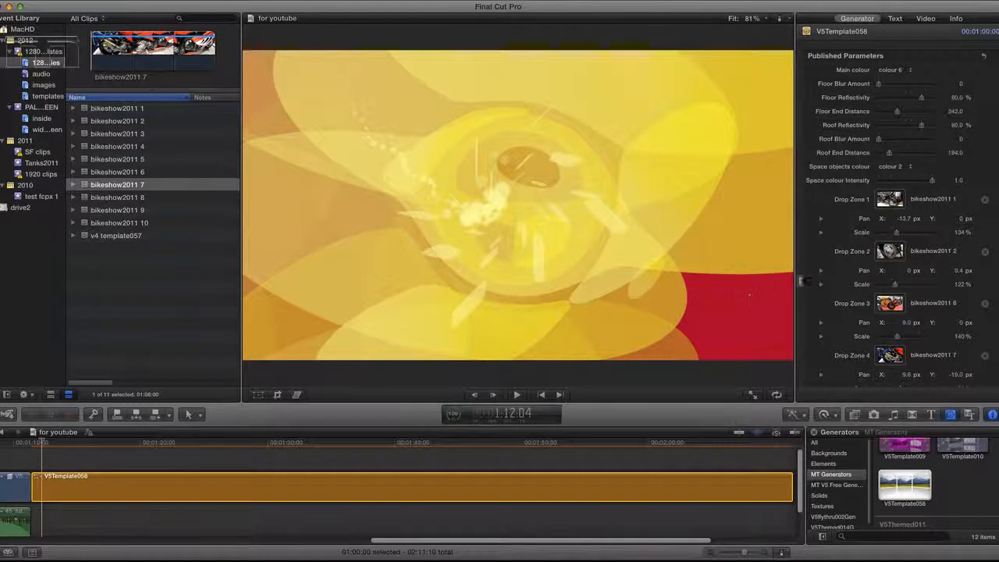
click(892, 166)
click(897, 184)
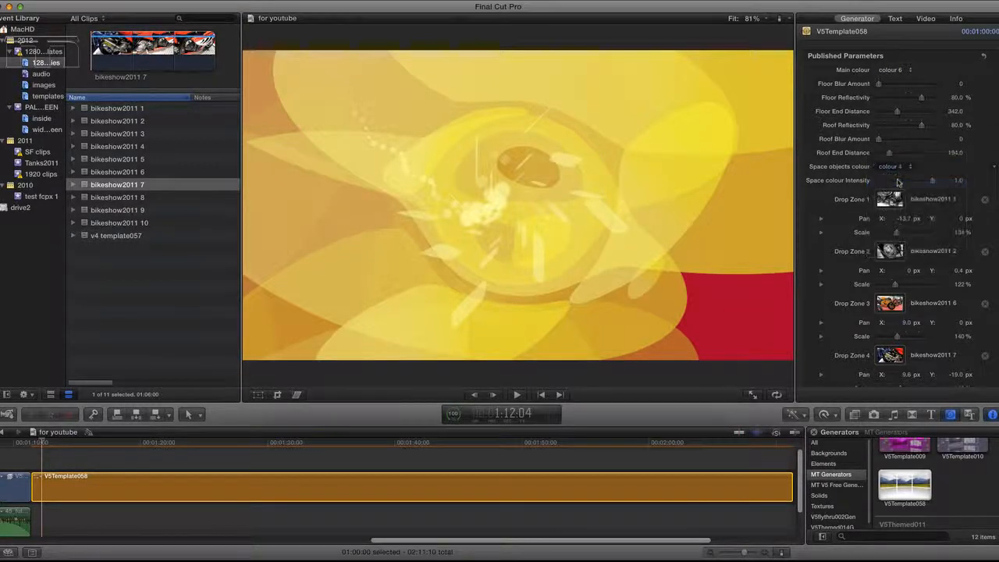
click(900, 167)
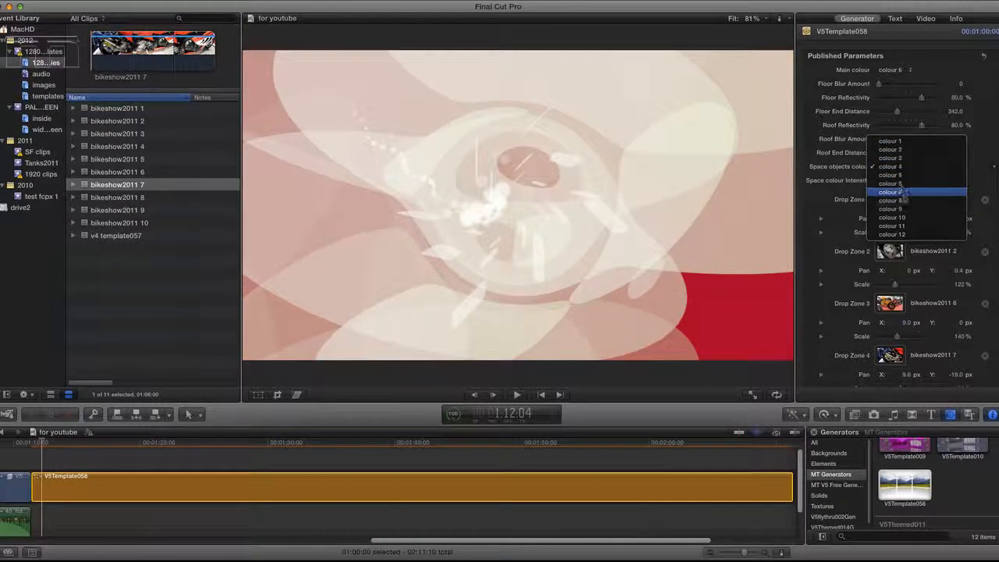
click(899, 184)
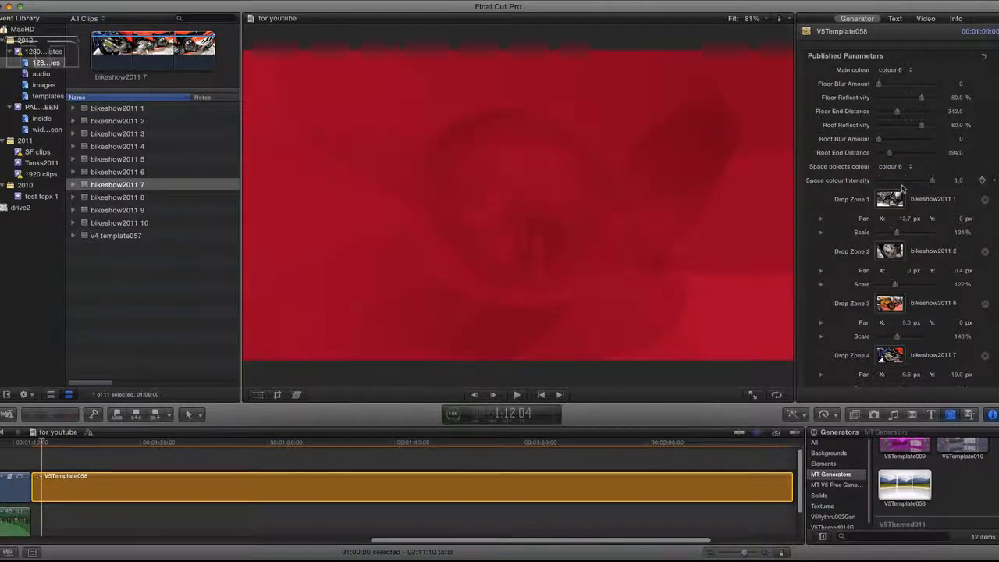
click(897, 166)
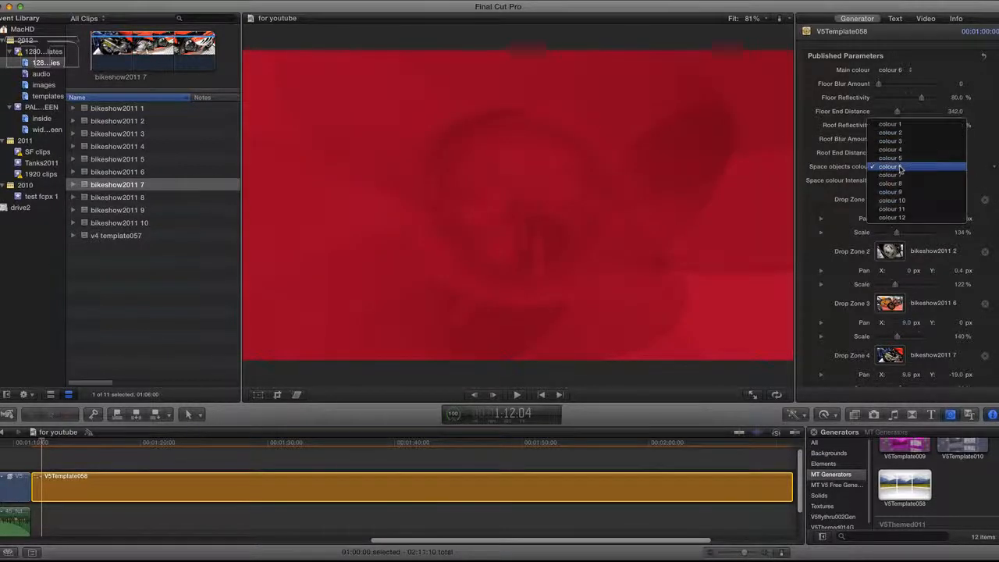
click(898, 176)
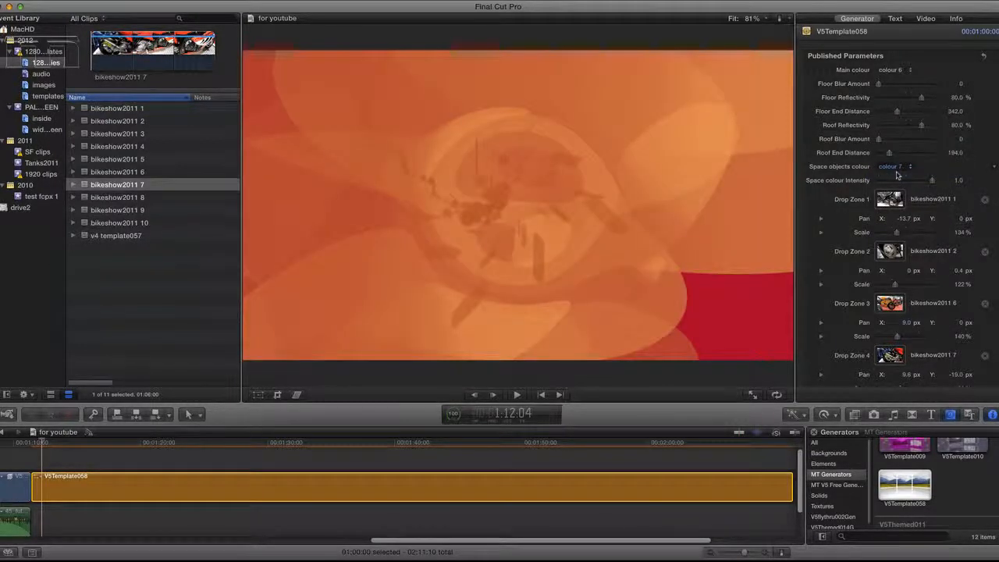
click(897, 167)
click(897, 159)
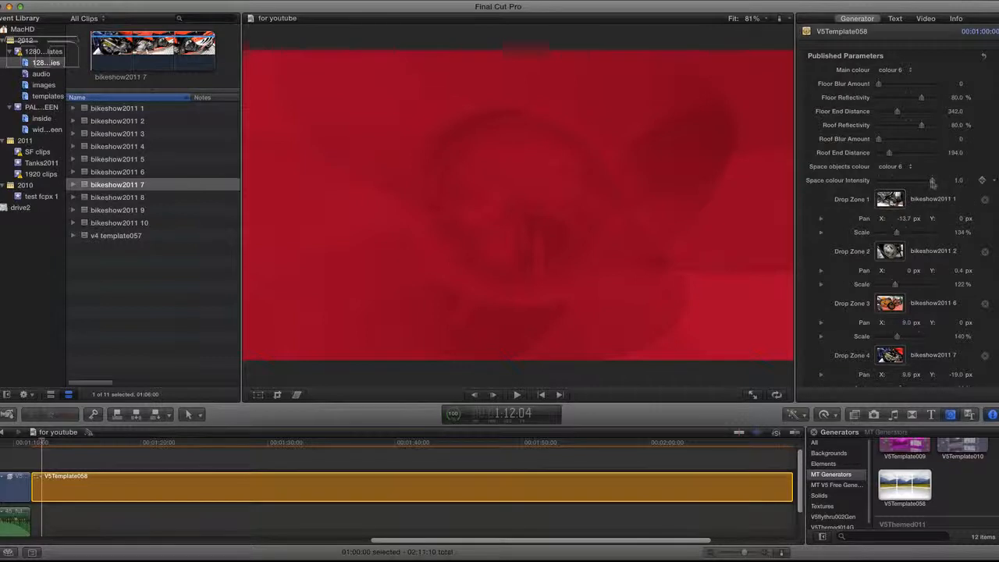
drag(932, 182, 910, 182)
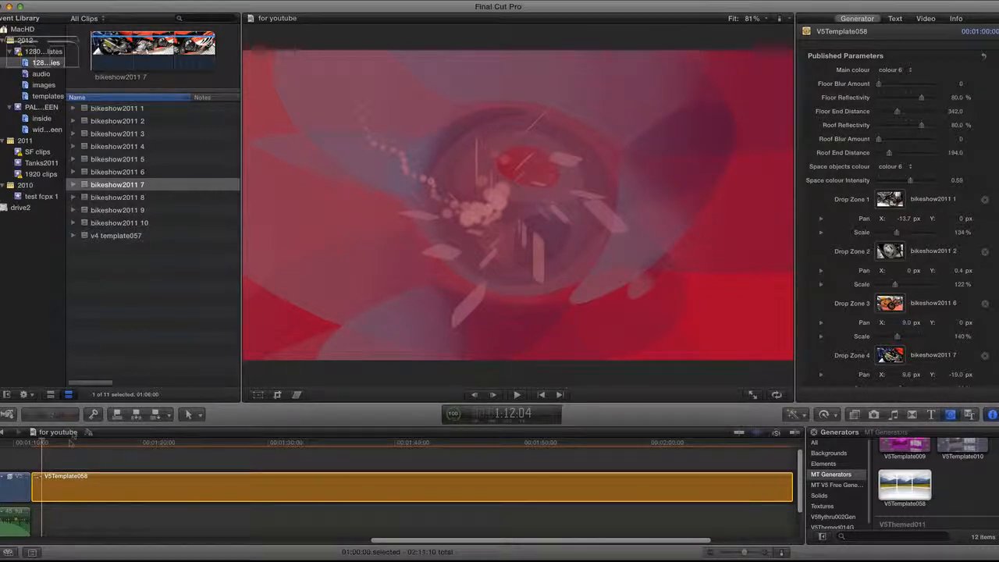
With the playhead at 1:46:23, select the MOTIONTEMPLATE text and show its Glow settings
click(483, 442)
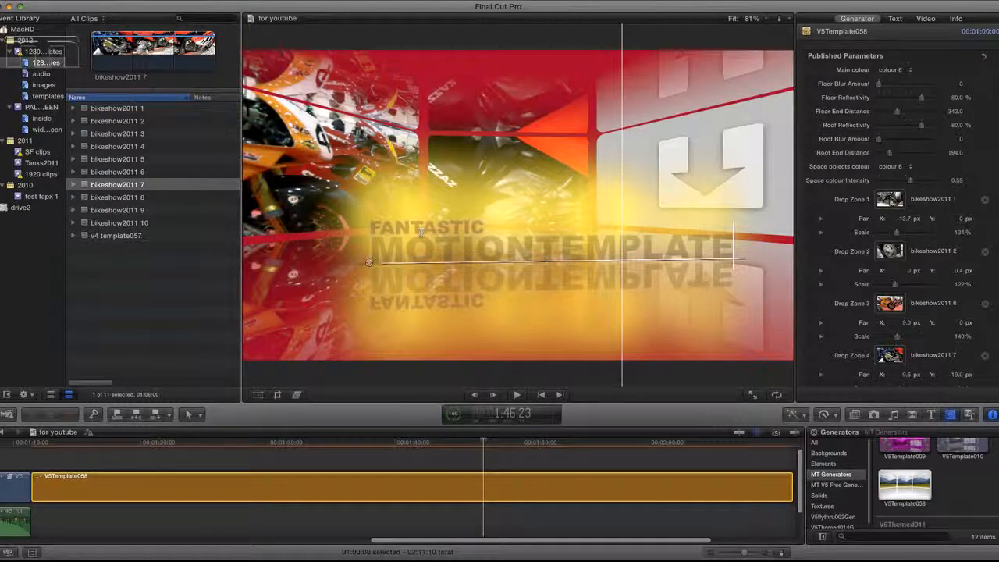
double_click(687, 246)
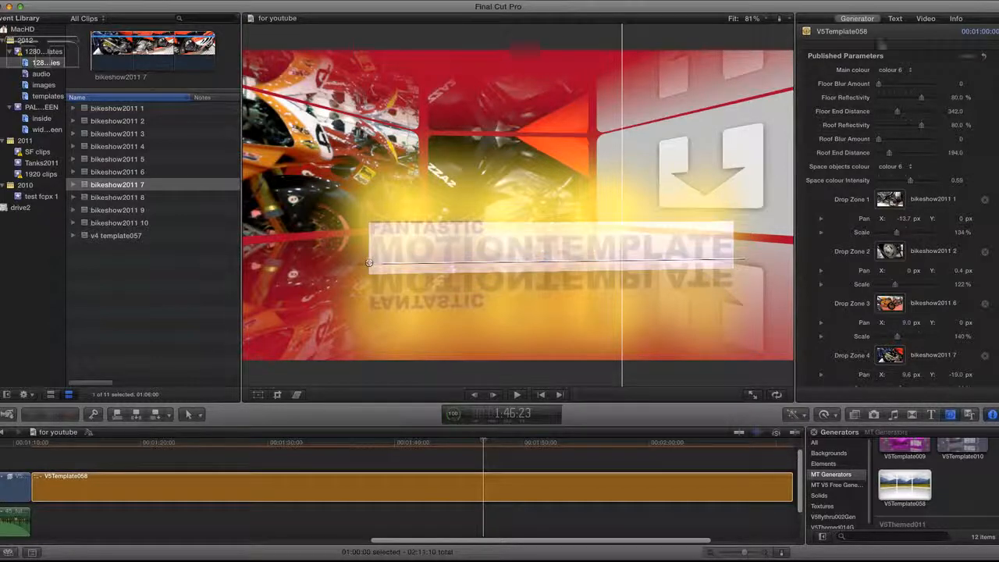
click(895, 17)
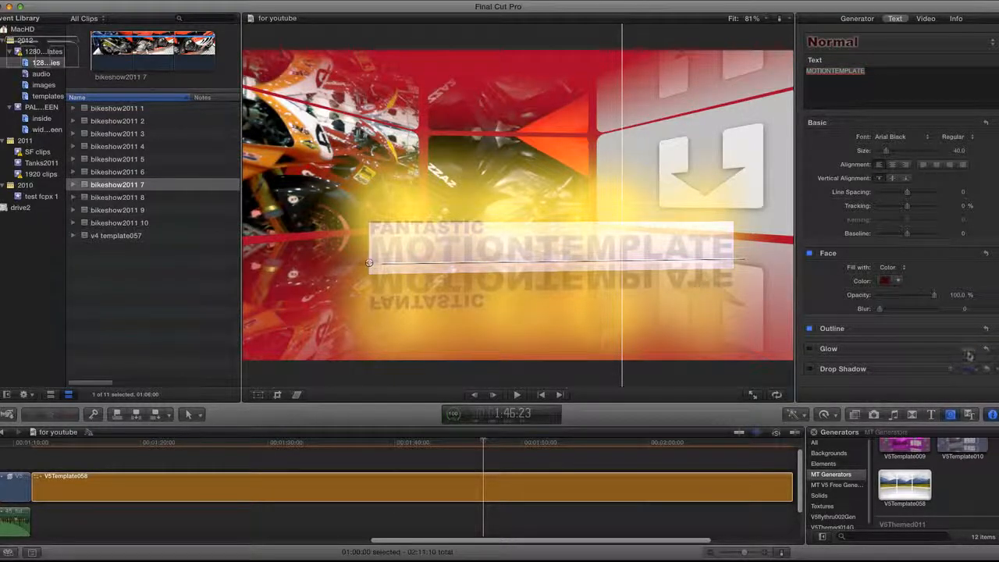
click(969, 349)
scroll(882, 335, down, 2)
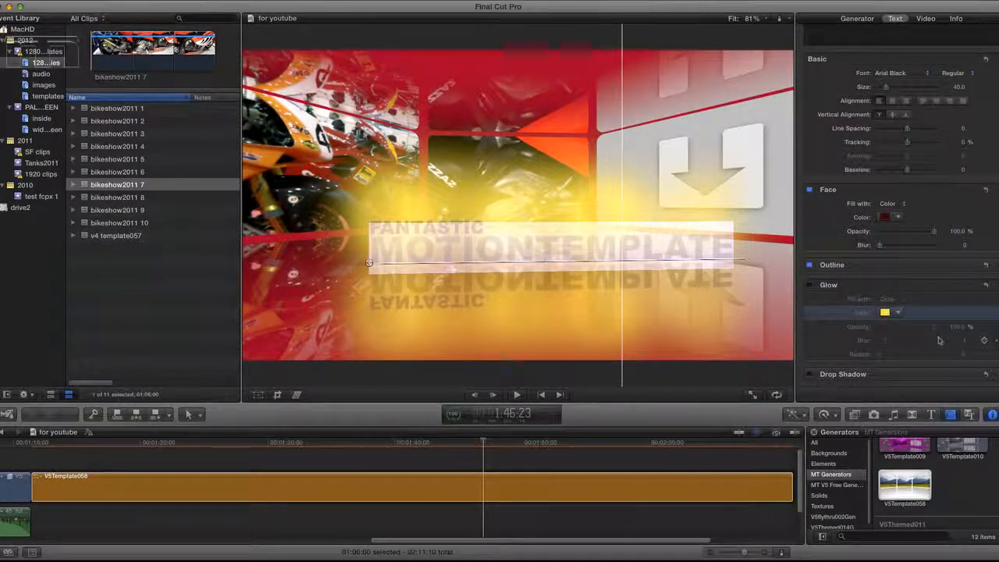
click(884, 312)
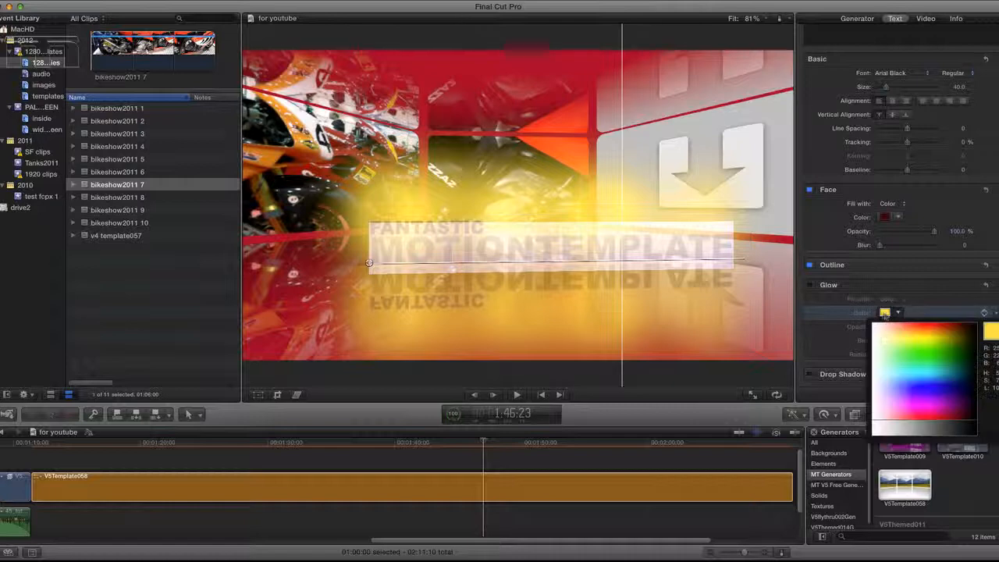
click(863, 314)
click(898, 314)
click(898, 314)
click(886, 313)
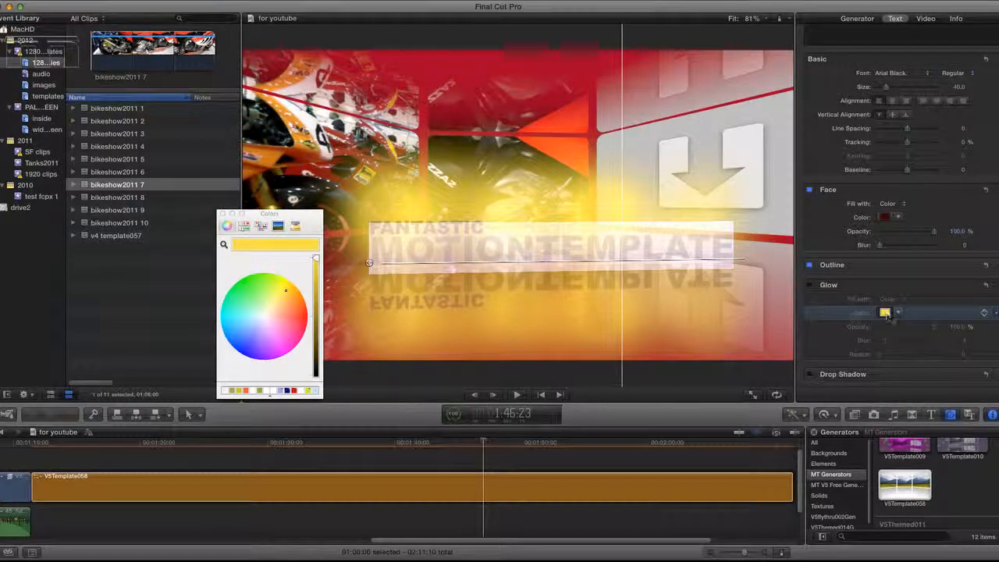
click(221, 213)
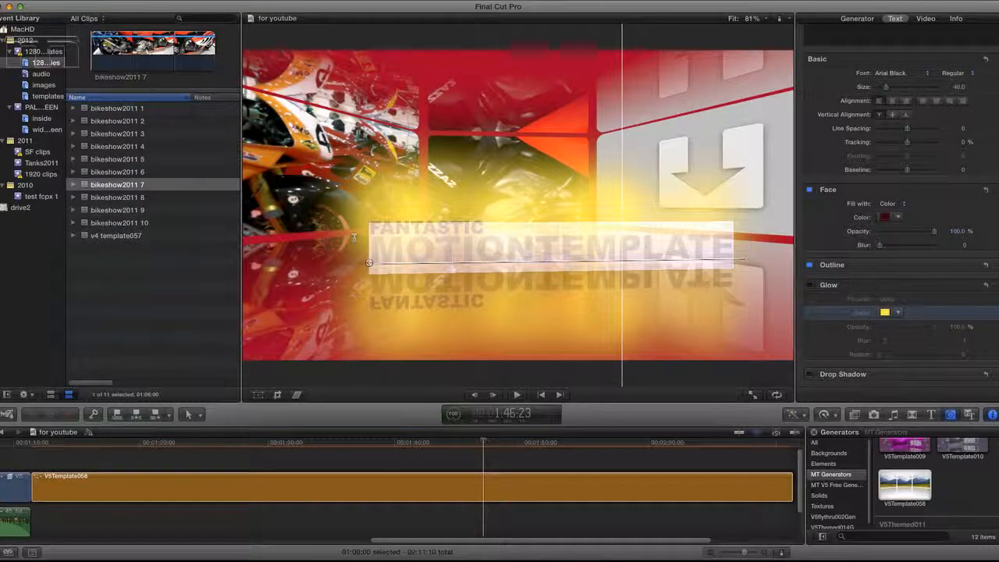
click(810, 285)
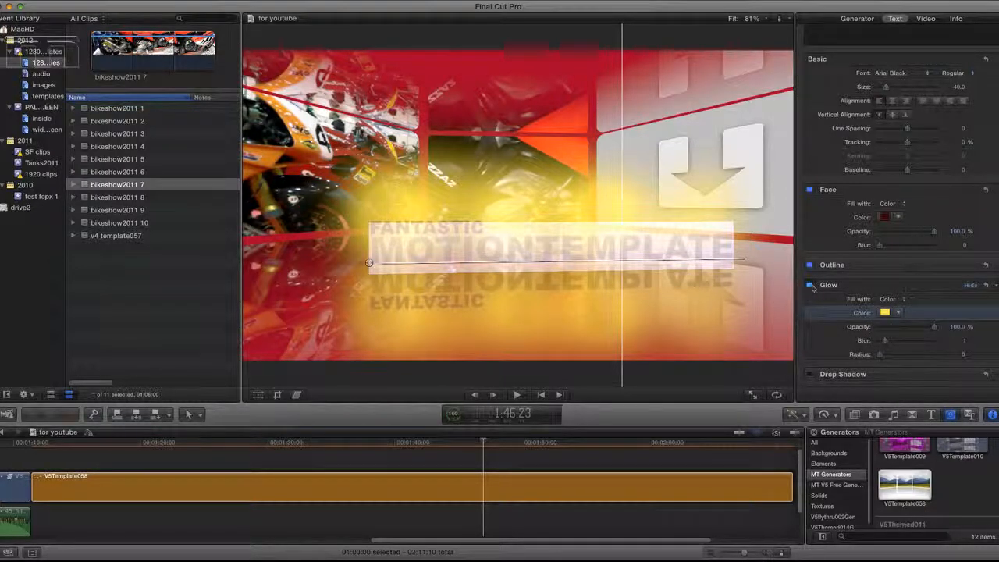
click(810, 285)
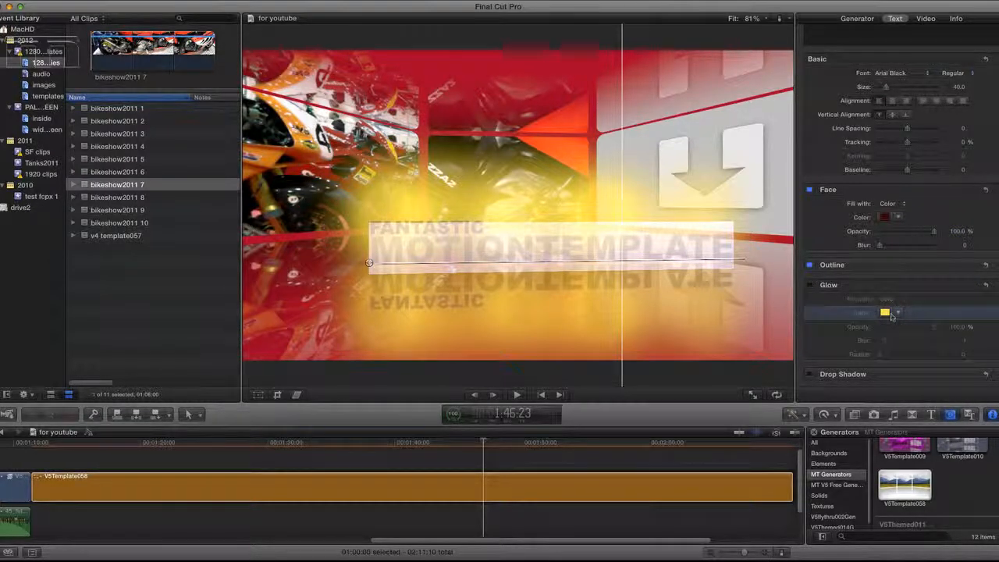
Set the glow colour of the MOTIONTEMPLATE text to a light red
click(897, 313)
click(906, 325)
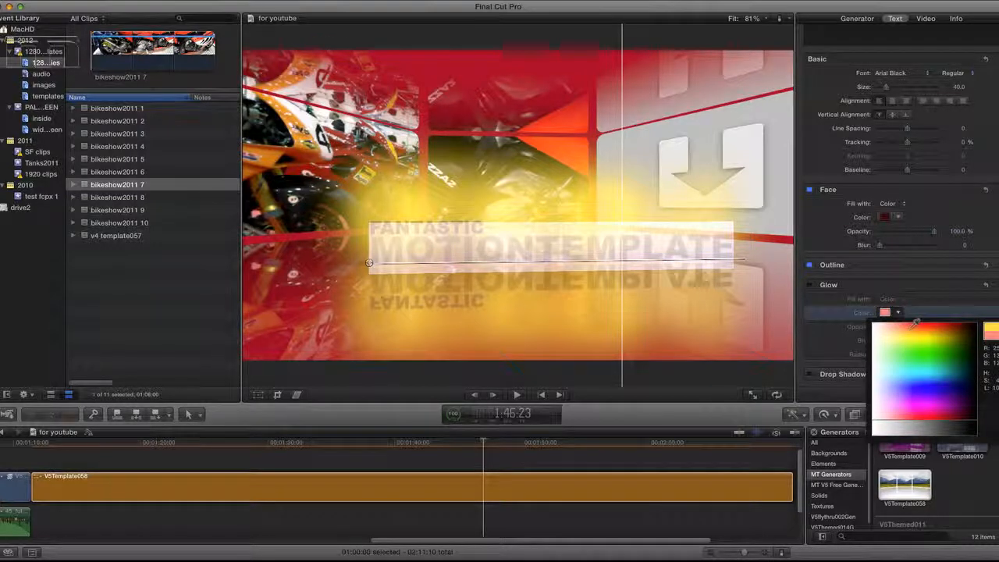
click(908, 324)
click(904, 327)
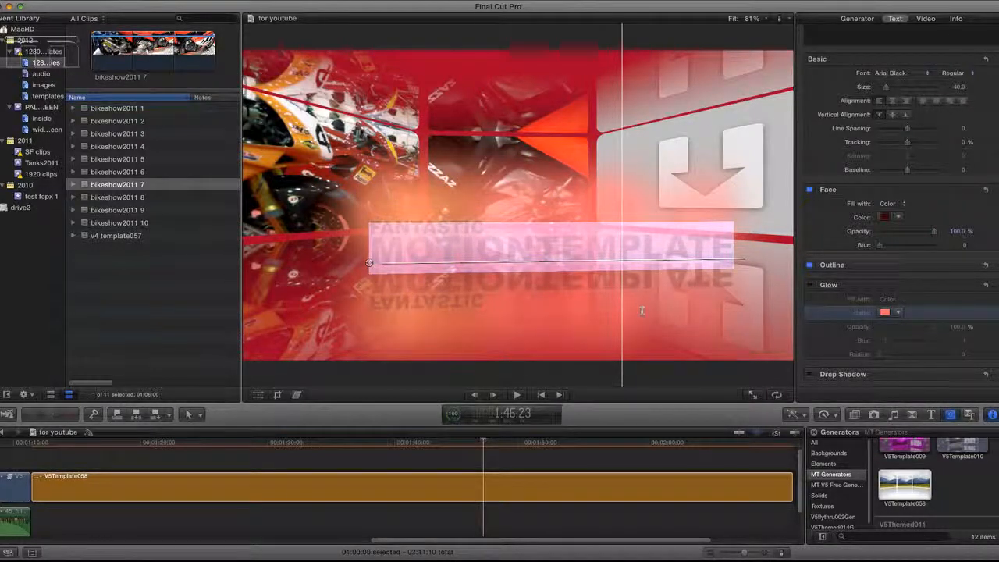
Check the title animation with its new glow at 1:46:09, 1:48:01 and 1:47:08
click(469, 428)
click(477, 442)
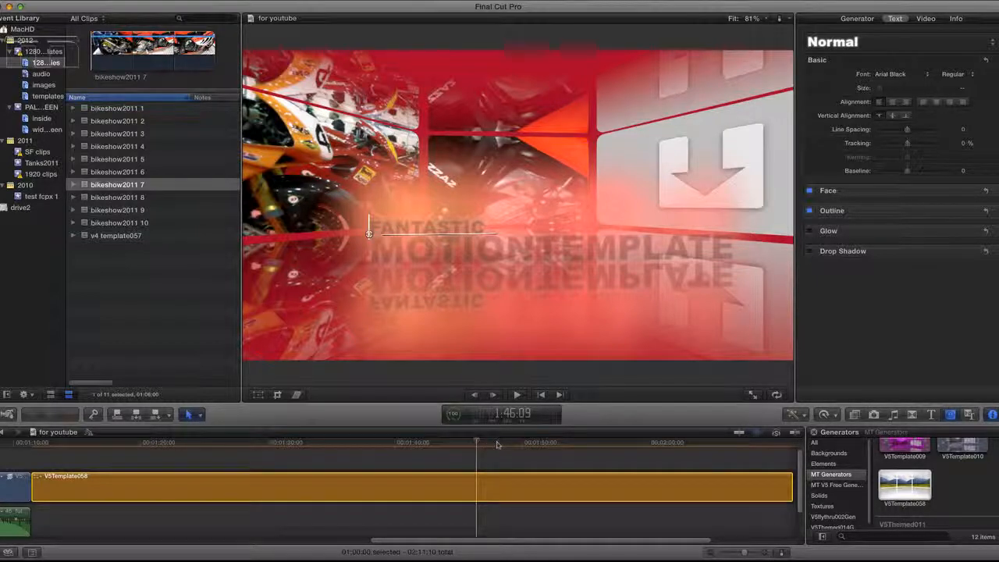
click(497, 443)
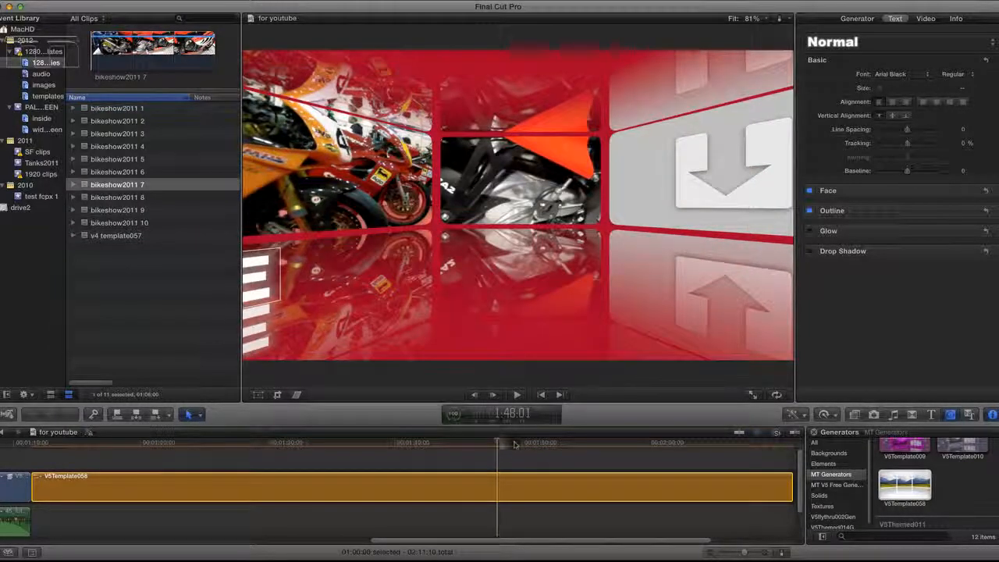
click(488, 443)
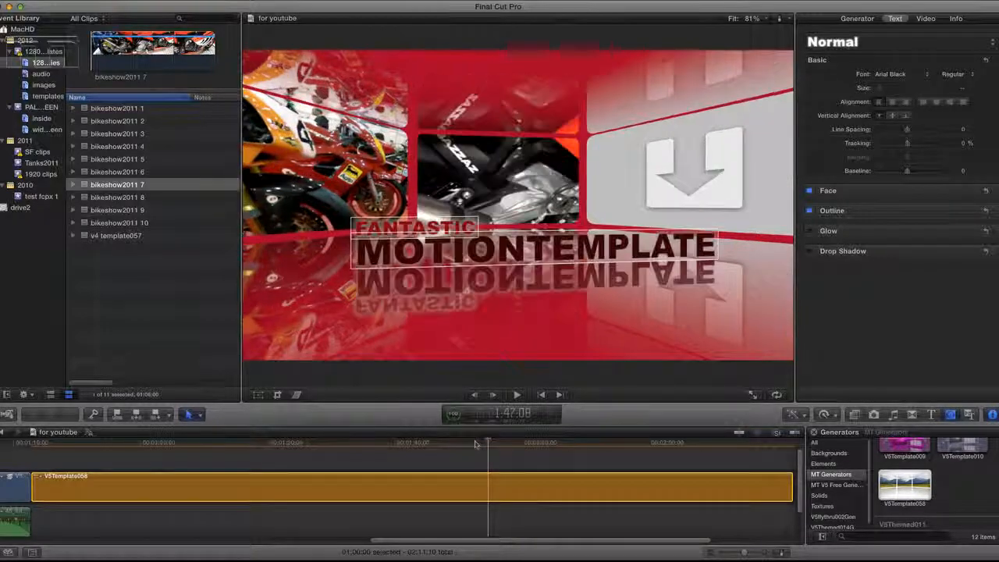